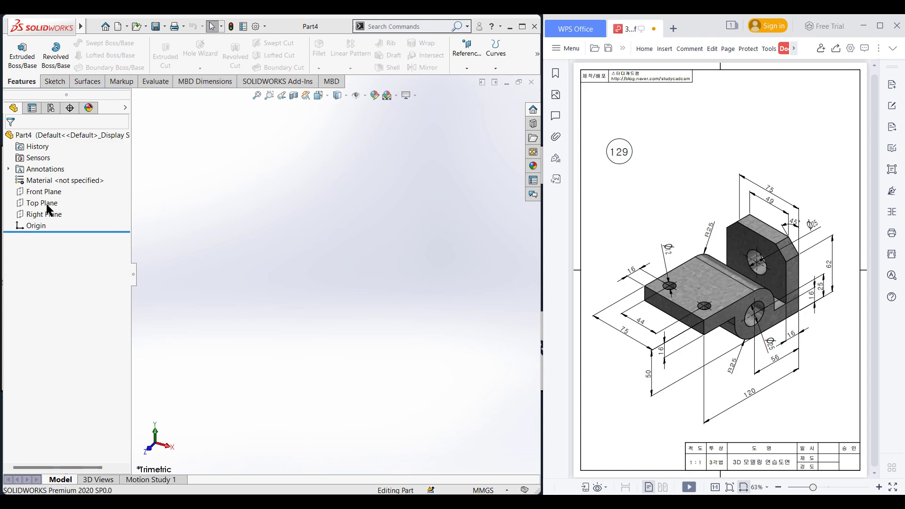
Start a new sketch on the Right Plane
{"action": "left_click", "coordinate": [45, 214]}
{"action": "right_click", "coordinate": [45, 214]}
{"action": "left_click", "coordinate": [70, 207]}
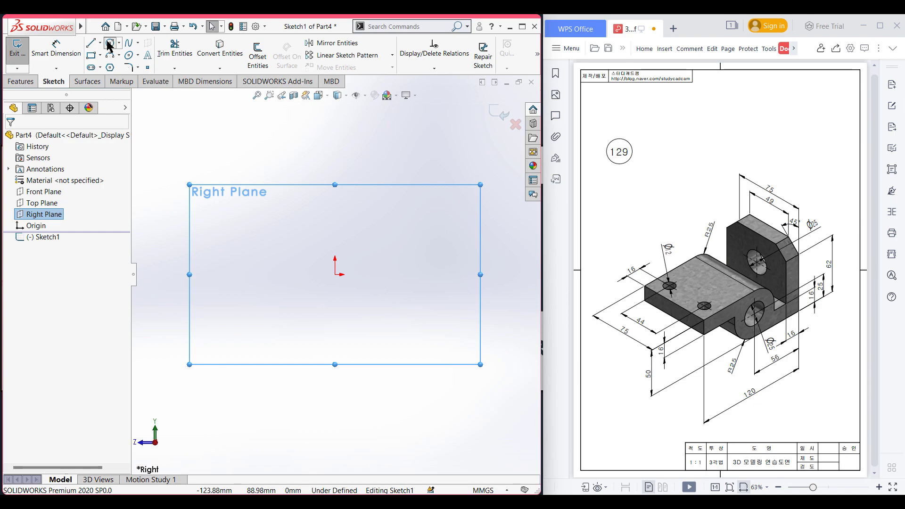
Draw two concentric circles at the origin, Ø25 and Ø50 (25*2)
{"action": "left_click", "coordinate": [109, 43]}
{"action": "left_click", "coordinate": [335, 275]}
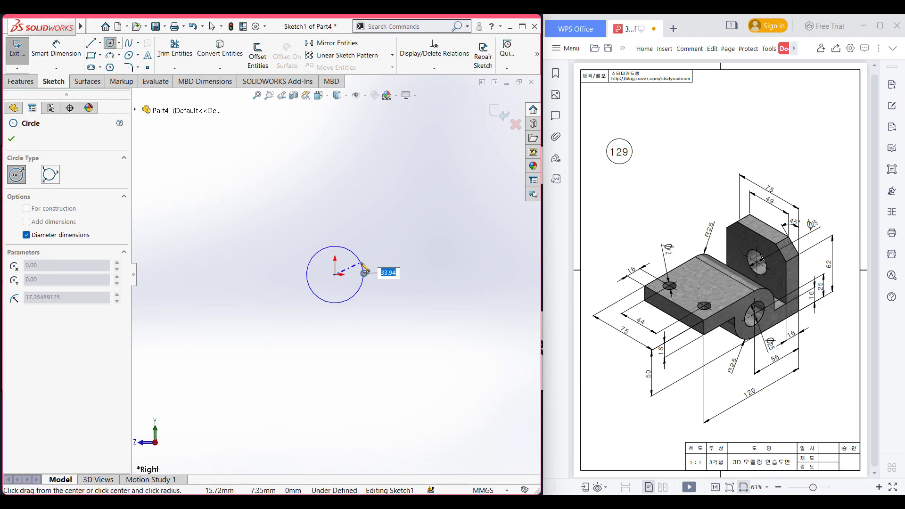
{"action": "type", "text": "25"}
{"action": "key", "text": "Return"}
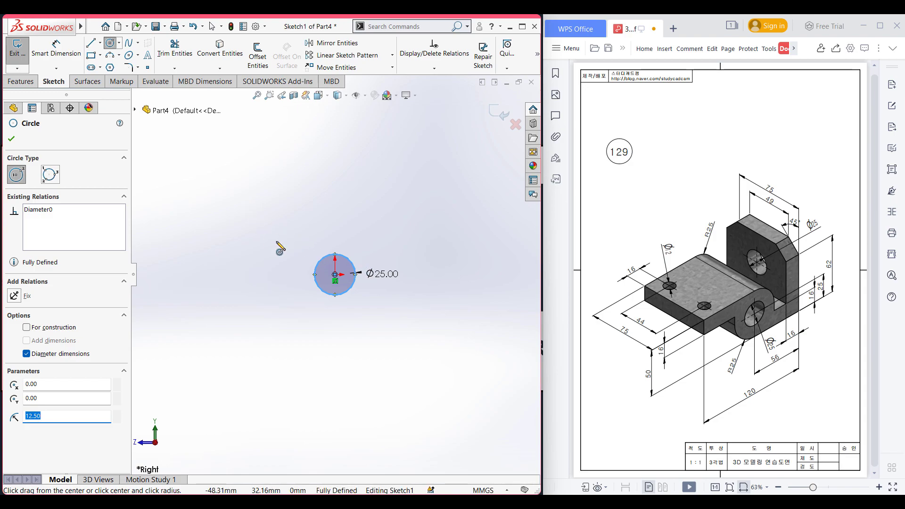
{"action": "left_click", "coordinate": [336, 276]}
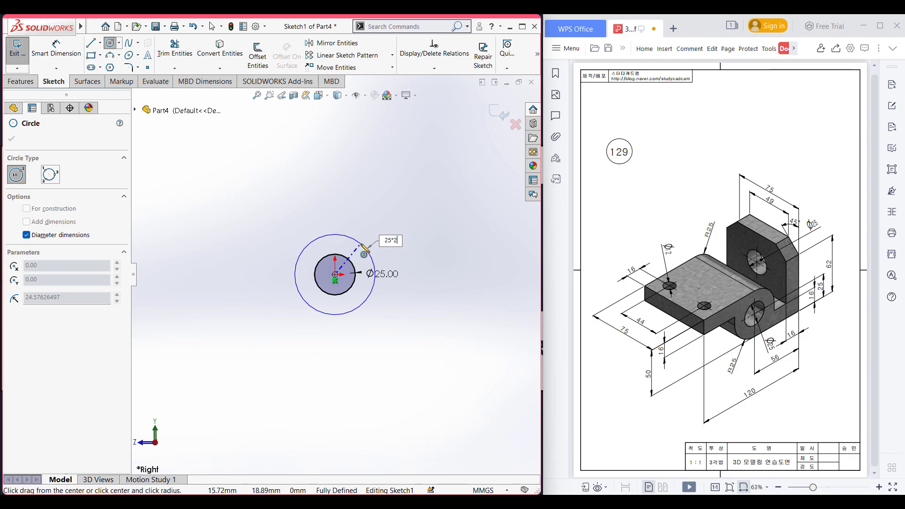
{"action": "type", "text": "*2"}
{"action": "key", "text": "Return"}
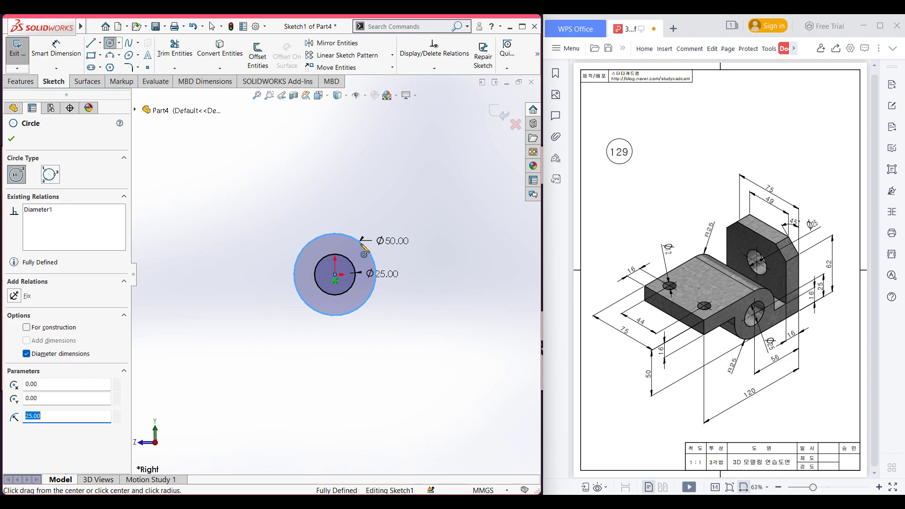
{"action": "left_click", "coordinate": [11, 138]}
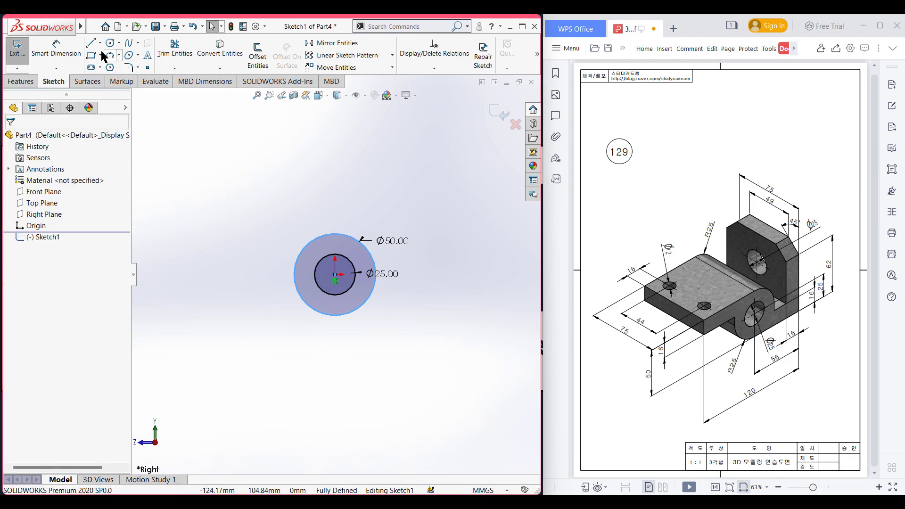
Draw a 56 mm horizontal line from the Ø50 circle's bottom point
{"action": "key", "text": "l"}
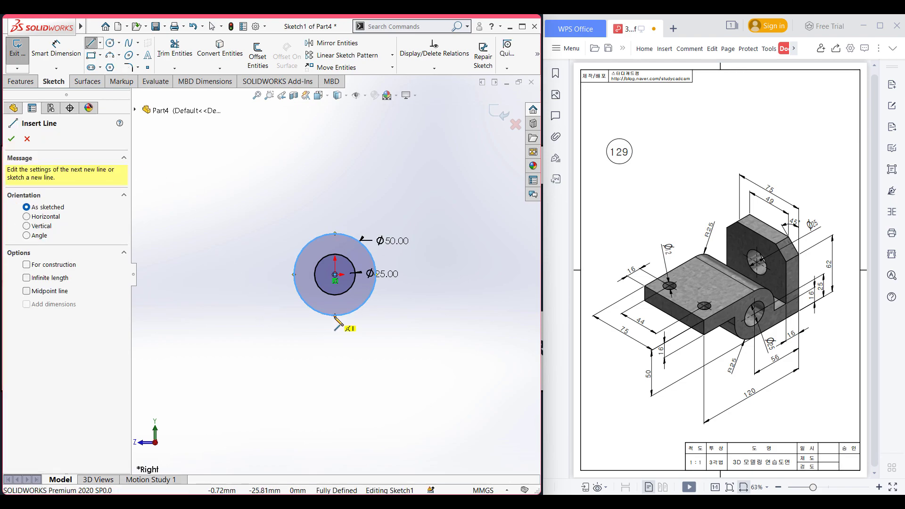
{"action": "left_click", "coordinate": [335, 315]}
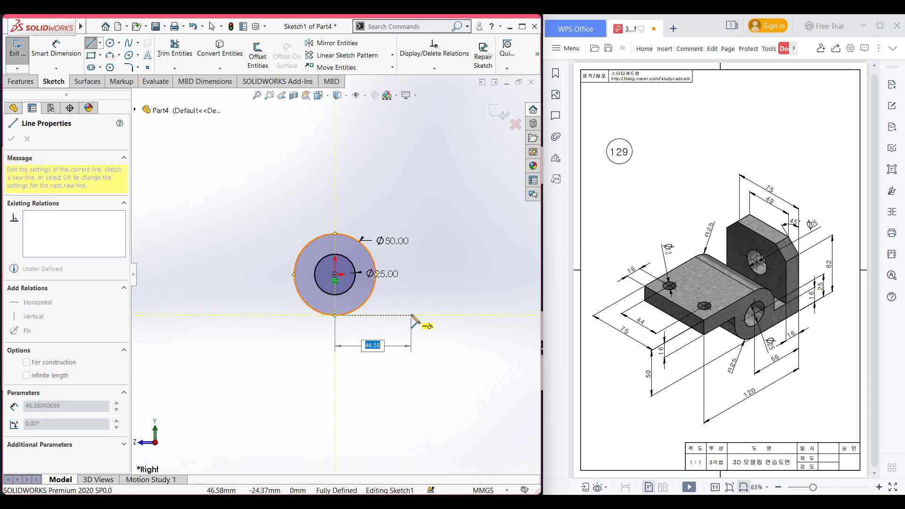
{"action": "type", "text": "56"}
{"action": "key", "text": "Return"}
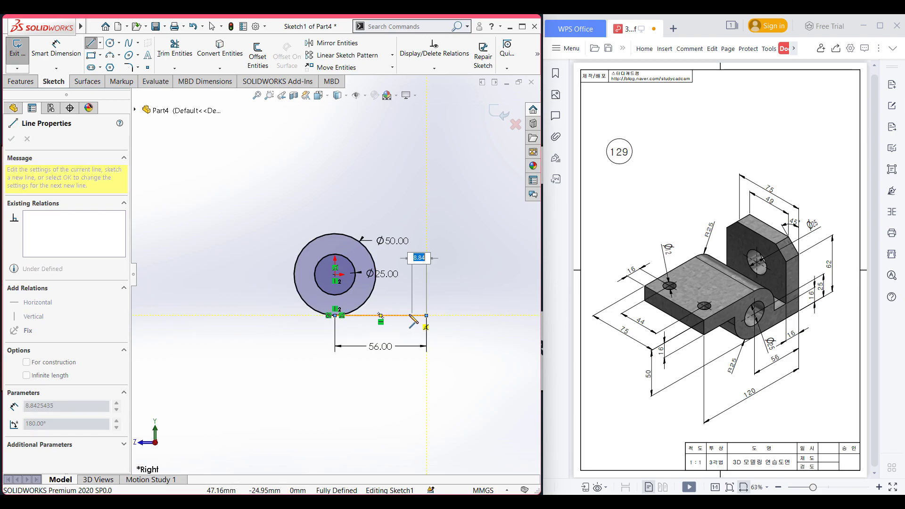
{"action": "key", "text": "Escape"}
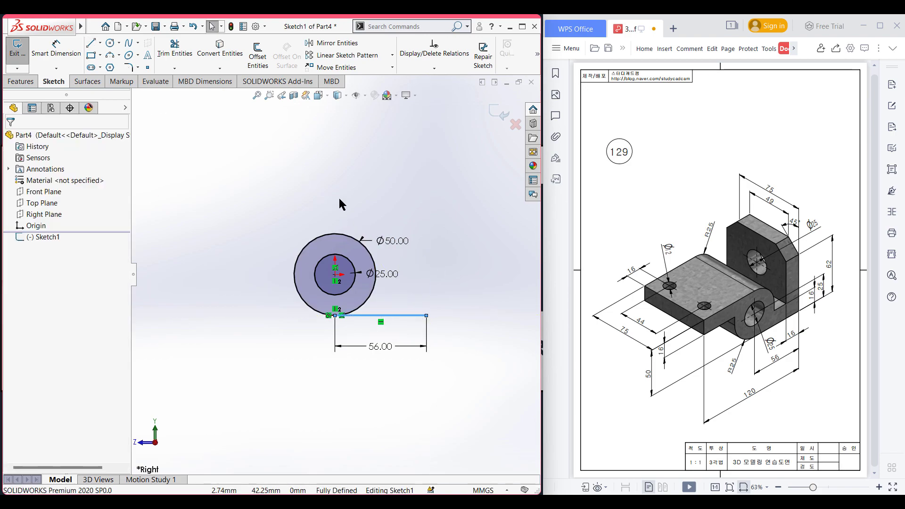
Draw a 64 mm (120-56) horizontal line from the circle's top point
{"action": "key", "text": "l"}
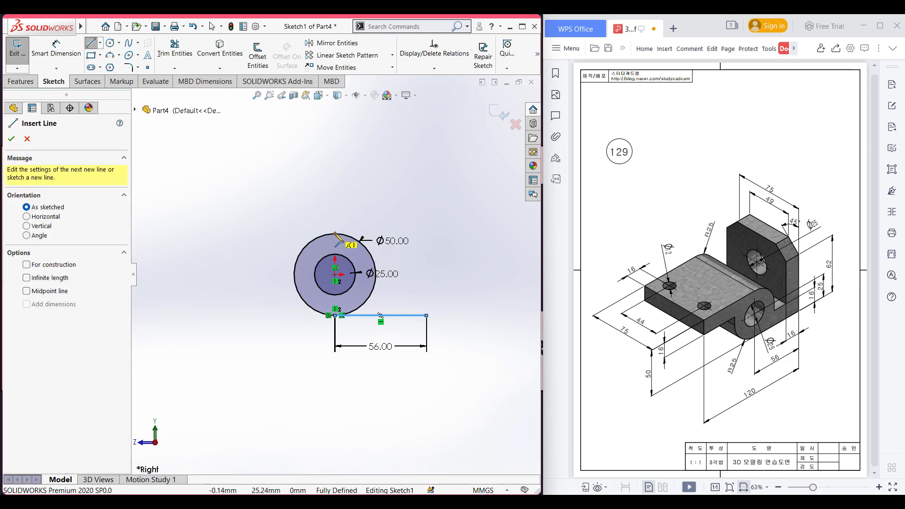
{"action": "left_click", "coordinate": [335, 234]}
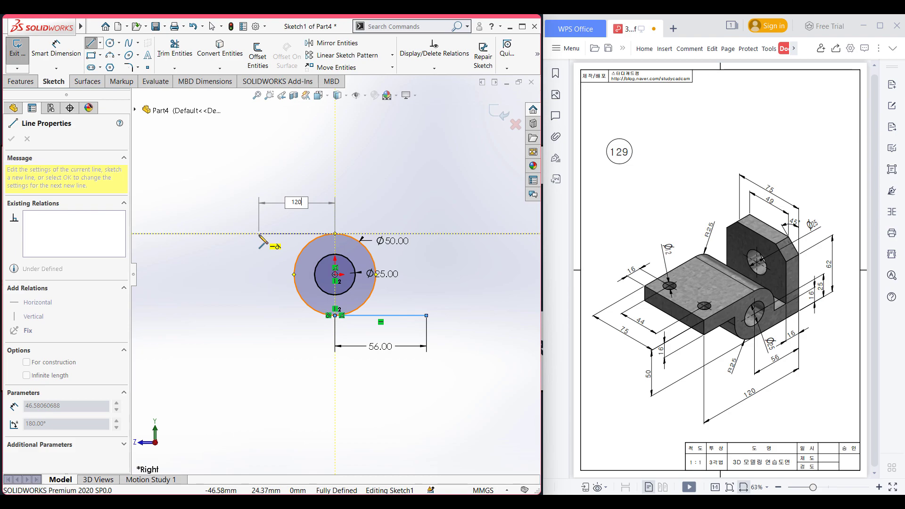
{"action": "type", "text": "120-56"}
{"action": "key", "text": "Return"}
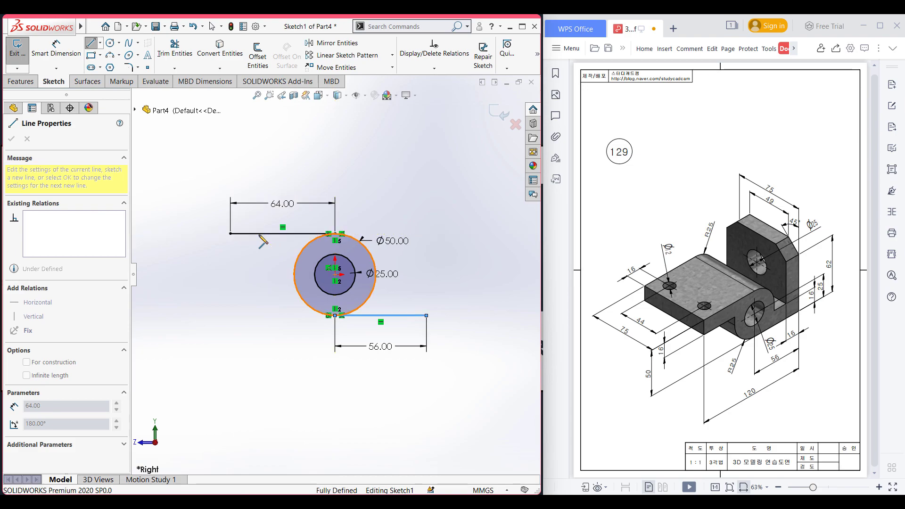
{"action": "key", "text": "Escape"}
Select the 56 mm bottom line and begin offsetting it
{"action": "left_click", "coordinate": [337, 169]}
{"action": "left_click", "coordinate": [410, 315]}
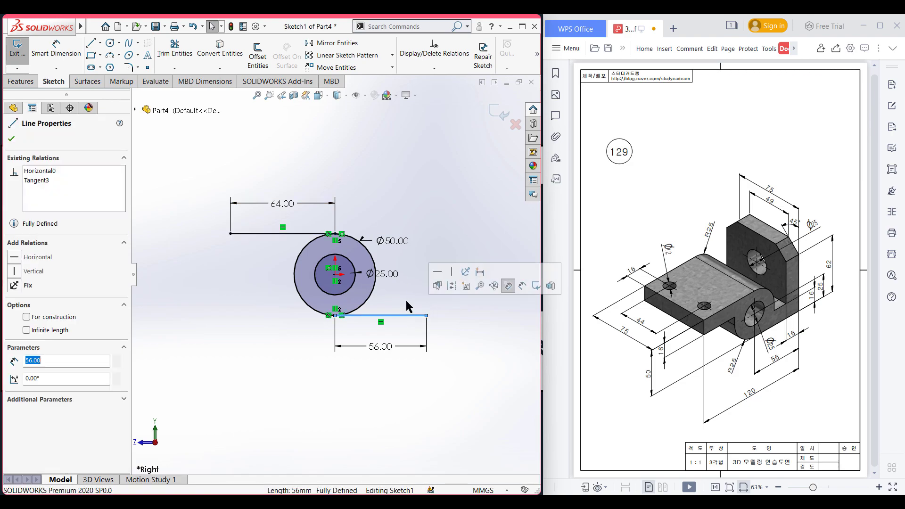
{"action": "left_click", "coordinate": [258, 58]}
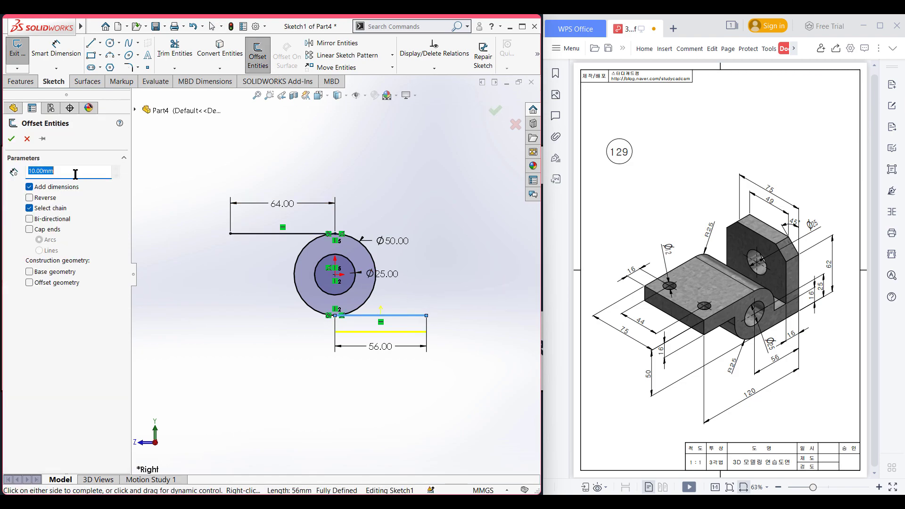
Offset the 56 mm and 64 mm lines 16 mm, reversed toward the circle
{"action": "type", "text": "16"}
{"action": "key", "text": "Return"}
{"action": "left_click", "coordinate": [30, 198]}
{"action": "left_click", "coordinate": [260, 233]}
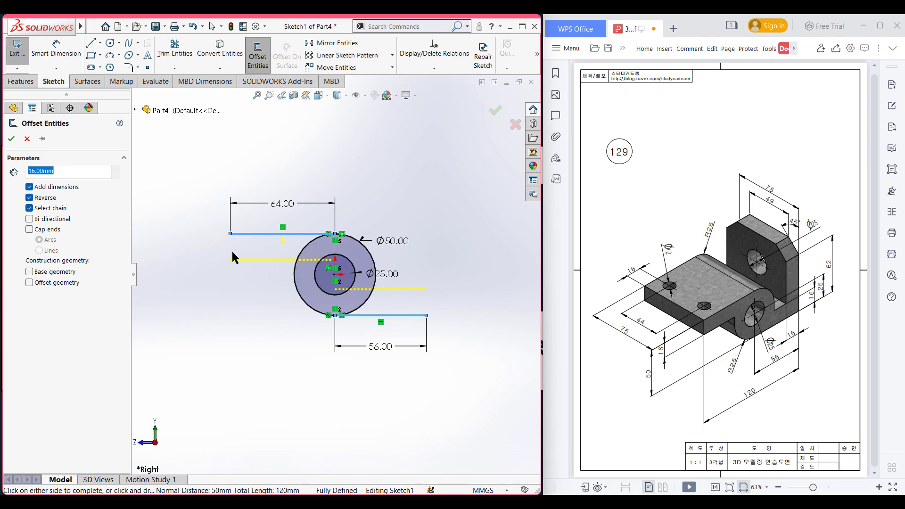
{"action": "left_click", "coordinate": [12, 138]}
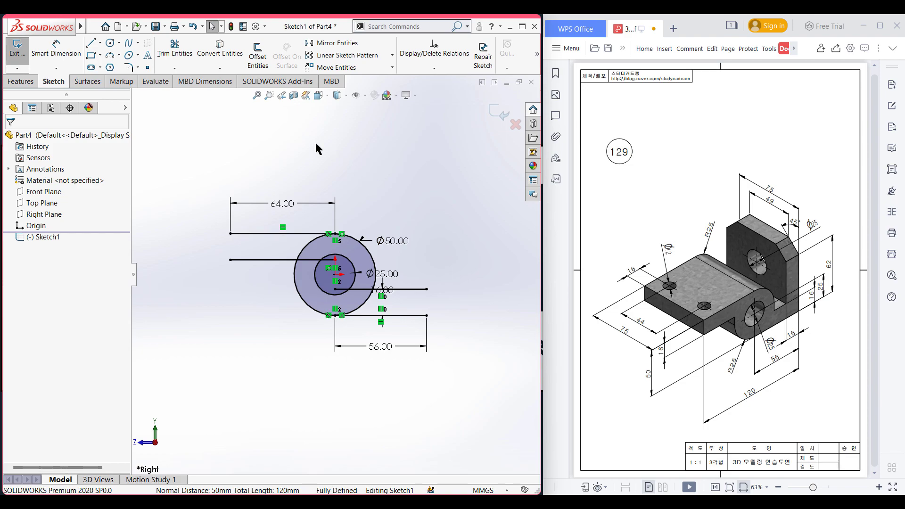
{"action": "right_click_drag", "start_coordinate": [382, 150], "coordinate": [341, 163]}
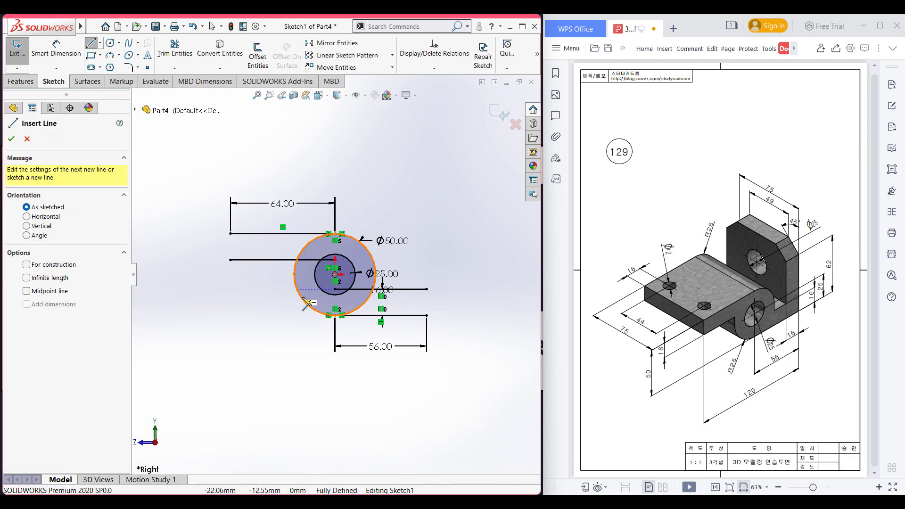
Draw short vertical lines at the circle's left point and down from its right edge
{"action": "left_click", "coordinate": [293, 274]}
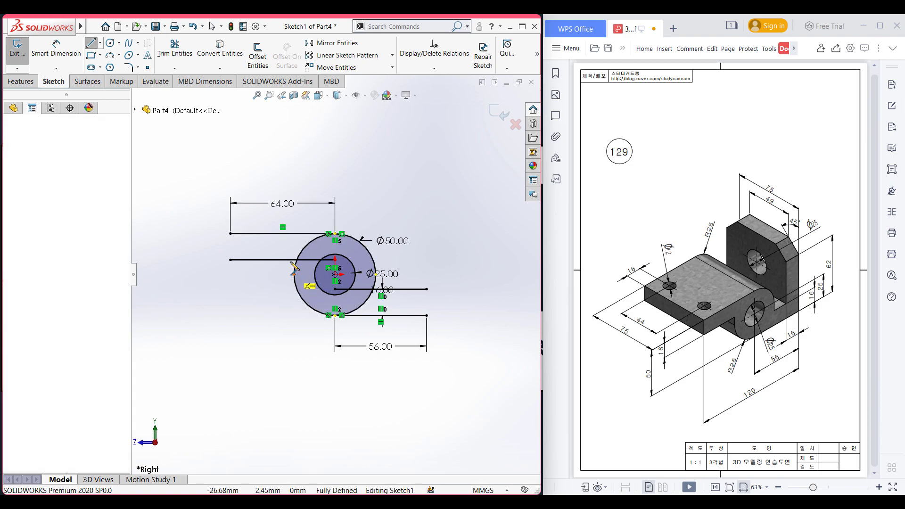
{"action": "left_click", "coordinate": [298, 245]}
{"action": "key", "text": "Escape"}
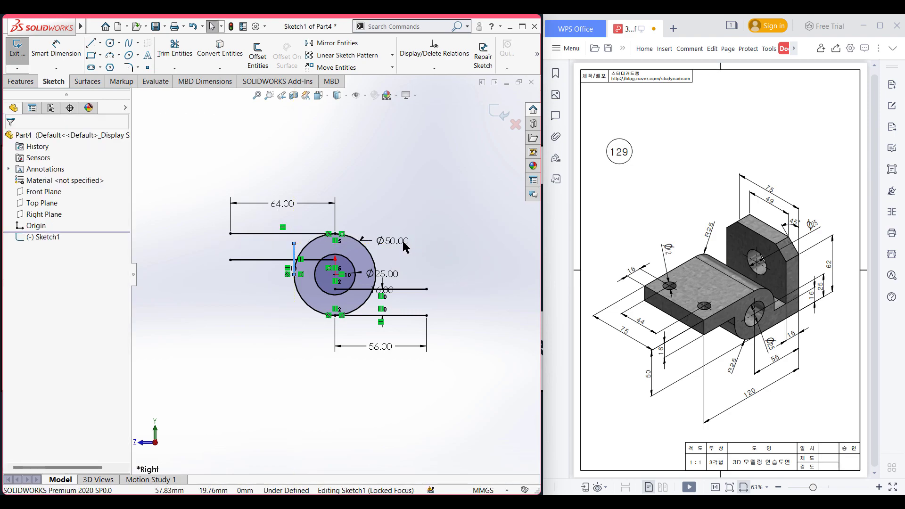
{"action": "key", "text": "l"}
{"action": "scroll", "coordinate": [412, 277], "scroll_direction": "down", "scroll_amount": 3}
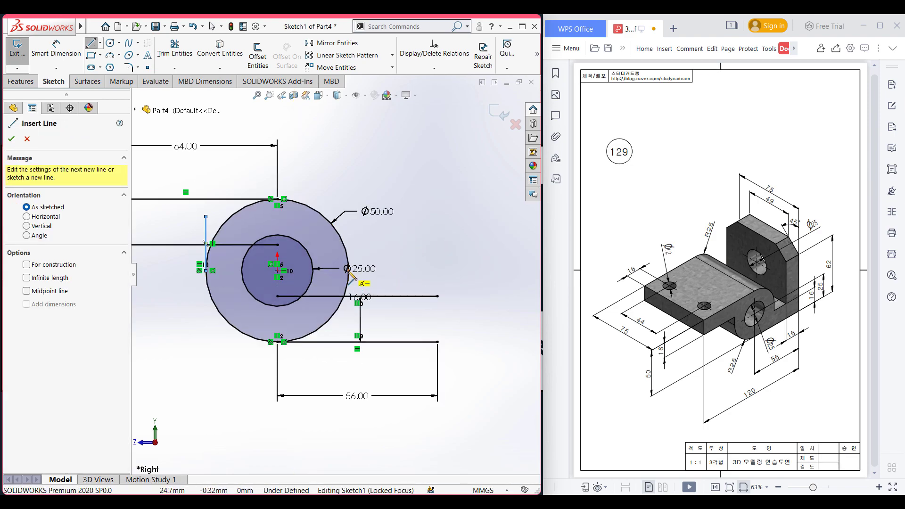
{"action": "left_click", "coordinate": [349, 270]}
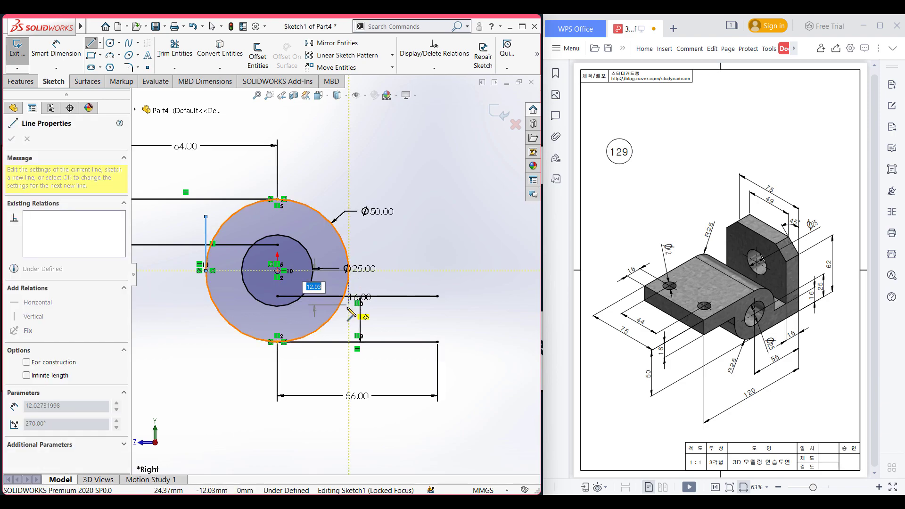
{"action": "left_click", "coordinate": [348, 318]}
{"action": "key", "text": "Escape"}
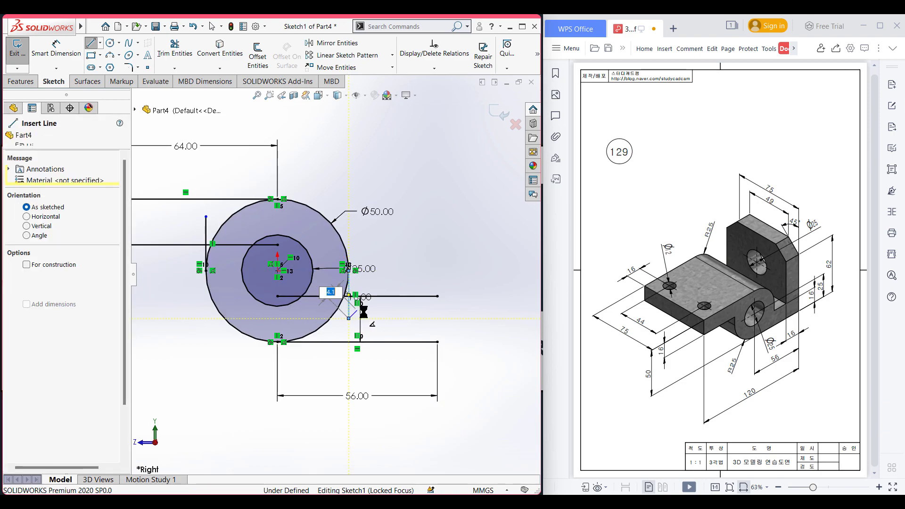
{"action": "key", "text": "Escape"}
{"action": "left_click", "coordinate": [459, 217]}
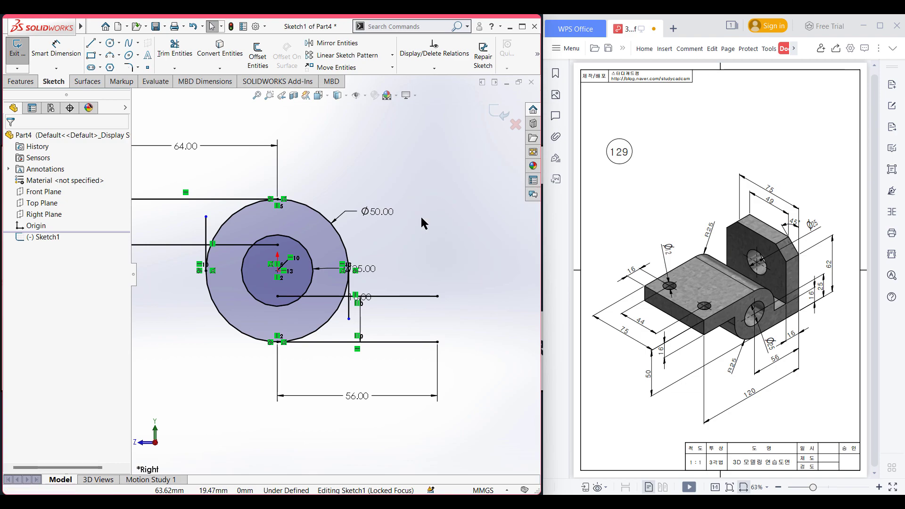
Close the offset lines' right end and the 64 mm line's left end with 16 mm vertical edges
{"action": "key", "text": "l"}
{"action": "left_click", "coordinate": [437, 296]}
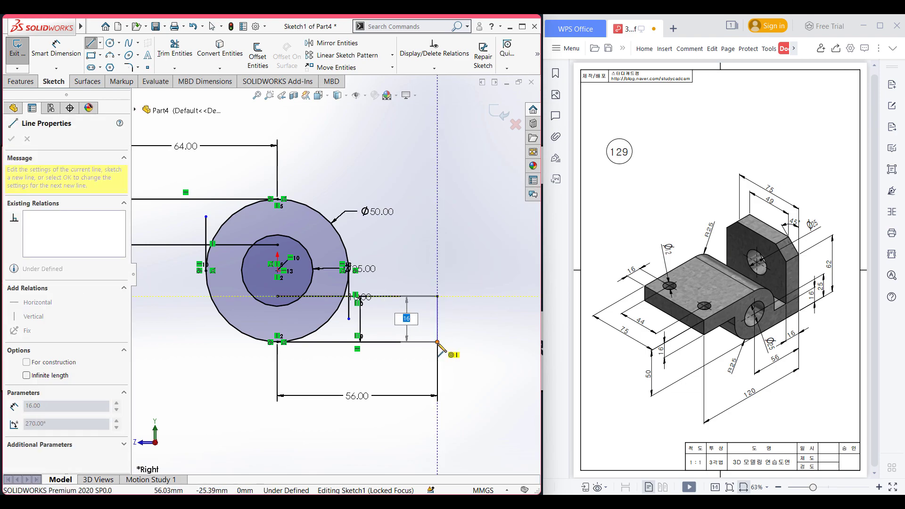
{"action": "left_click", "coordinate": [437, 342]}
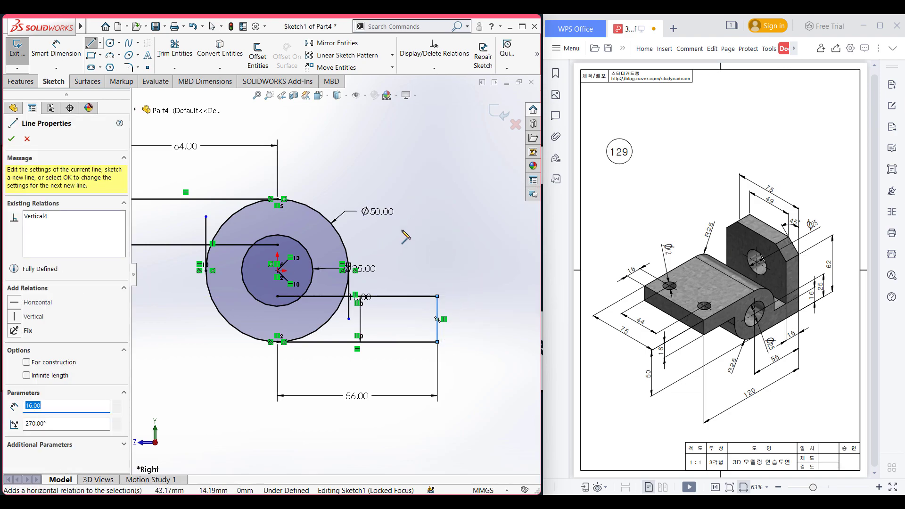
{"action": "scroll", "coordinate": [334, 275], "scroll_direction": "up", "scroll_amount": 2}
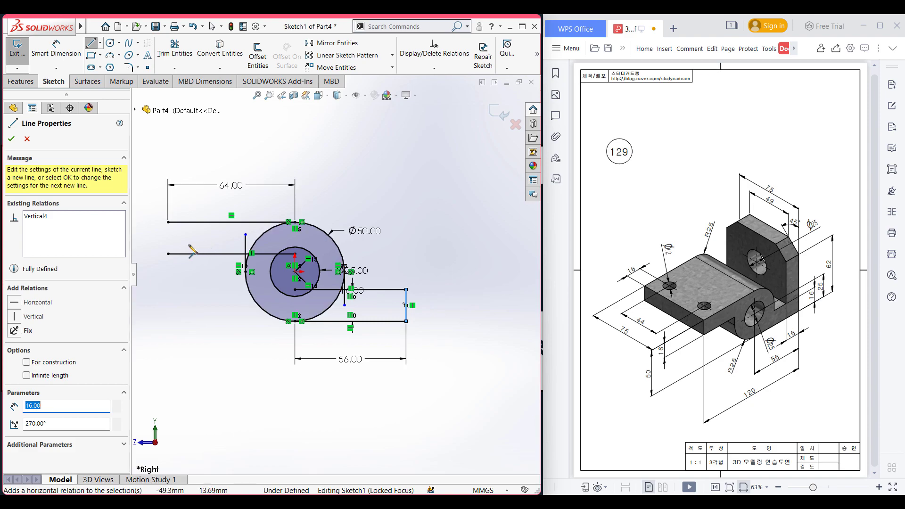
{"action": "left_click", "coordinate": [168, 222]}
{"action": "left_click", "coordinate": [168, 253]}
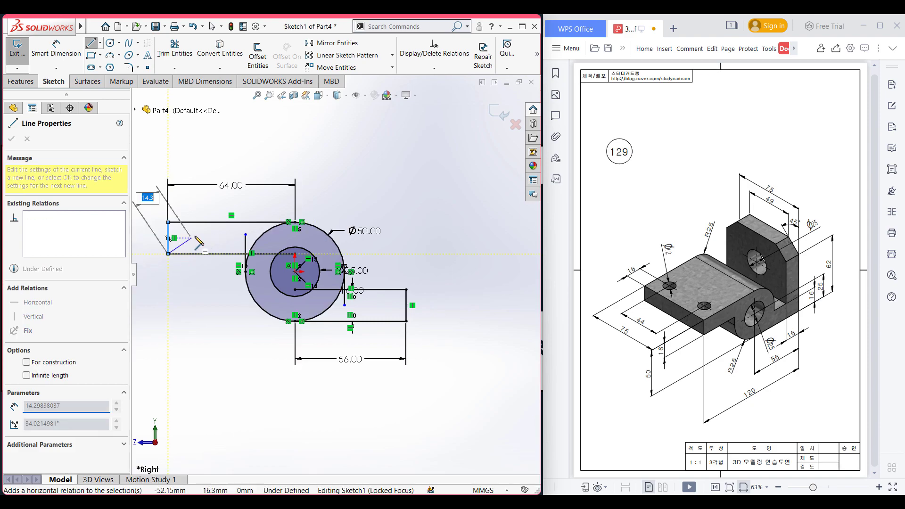
{"action": "key", "text": "Escape"}
{"action": "key", "text": "Escape"}
Power-trim the inner line pieces and the Ø50 circle's upper-left arc away
{"action": "key", "text": "z"}
{"action": "key", "text": "z"}
{"action": "right_click_drag", "start_coordinate": [389, 181], "coordinate": [341, 207]}
{"action": "right_click_drag", "start_coordinate": [377, 180], "coordinate": [363, 223]}
{"action": "scroll", "coordinate": [277, 240], "scroll_direction": "down", "scroll_amount": 3}
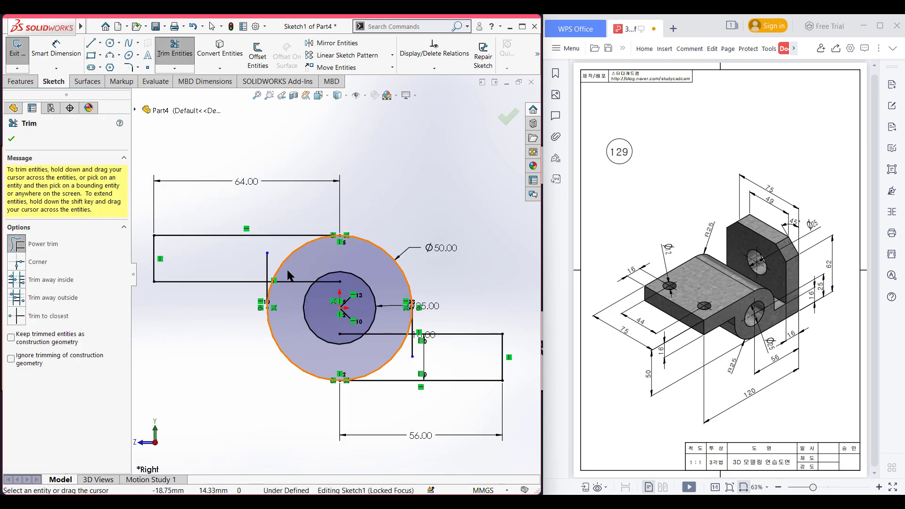
{"action": "left_click_drag", "start_coordinate": [329, 291], "coordinate": [332, 276]}
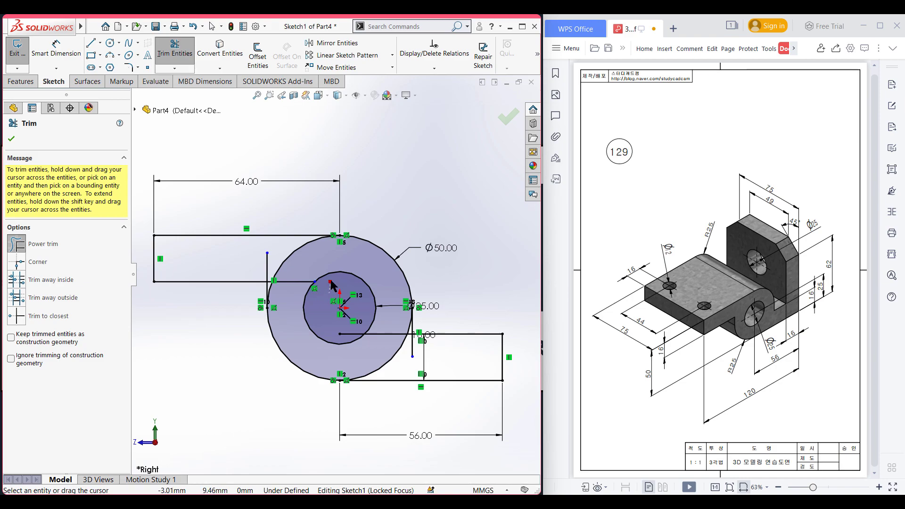
{"action": "mouse_move", "coordinate": [346, 328]}
{"action": "left_mouse_down"}
{"action": "mouse_move", "coordinate": [411, 357]}
{"action": "mouse_move", "coordinate": [404, 334]}
{"action": "mouse_move", "coordinate": [366, 325]}
{"action": "left_mouse_up"}
{"action": "scroll", "coordinate": [398, 319], "scroll_direction": "down", "scroll_amount": 3}
{"action": "scroll", "coordinate": [330, 306], "scroll_direction": "up", "scroll_amount": 3}
{"action": "scroll", "coordinate": [260, 285], "scroll_direction": "down", "scroll_amount": 3}
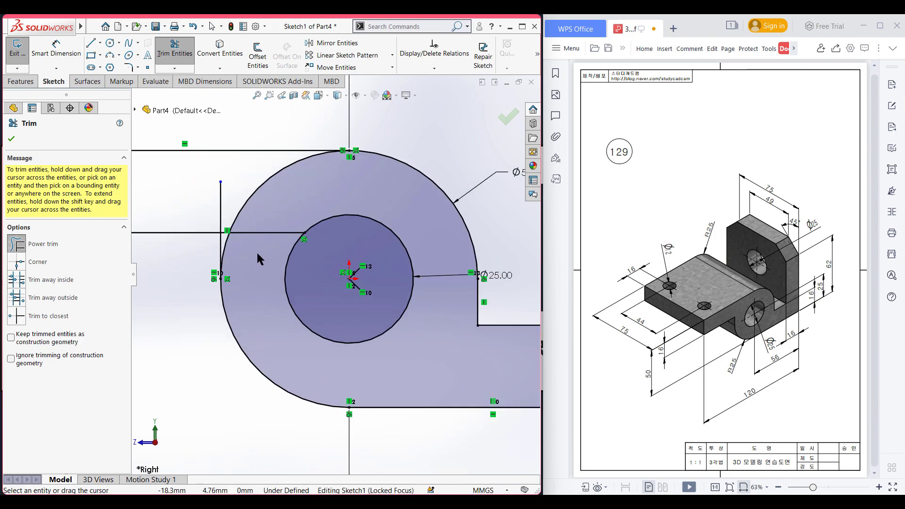
{"action": "mouse_move", "coordinate": [230, 238]}
{"action": "left_mouse_down"}
{"action": "mouse_move", "coordinate": [232, 222]}
{"action": "mouse_move", "coordinate": [268, 226]}
{"action": "left_mouse_up"}
{"action": "scroll", "coordinate": [277, 227], "scroll_direction": "up", "scroll_amount": 4}
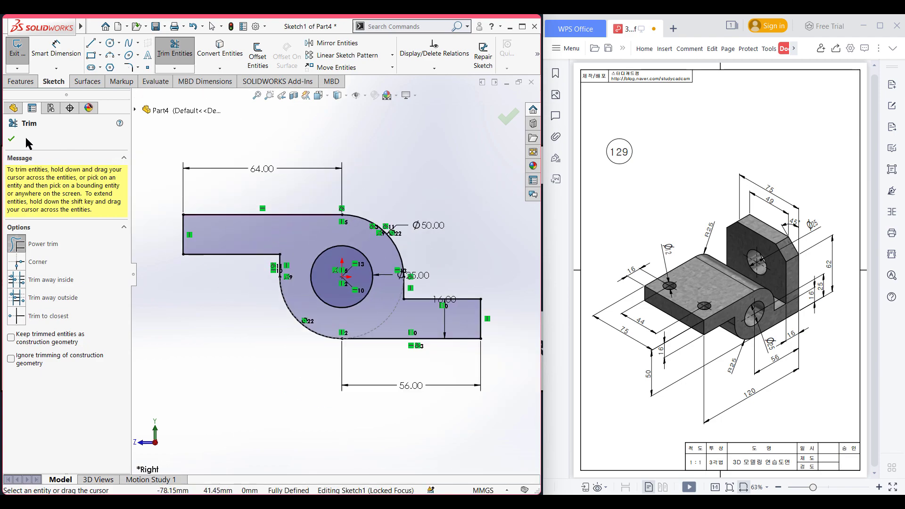
{"action": "key", "text": "Escape"}
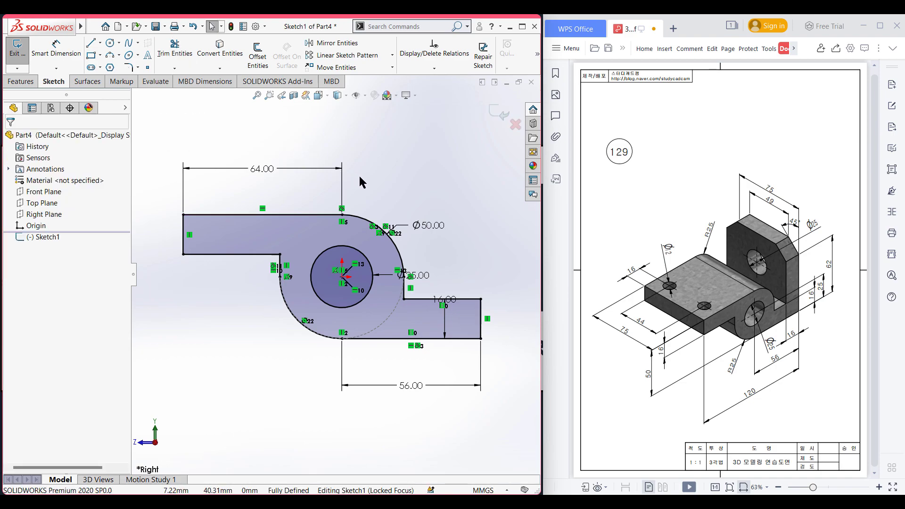
Extrude the hook profile 75 mm with a Mid Plane end condition
{"action": "key", "text": "ctrl+7"}
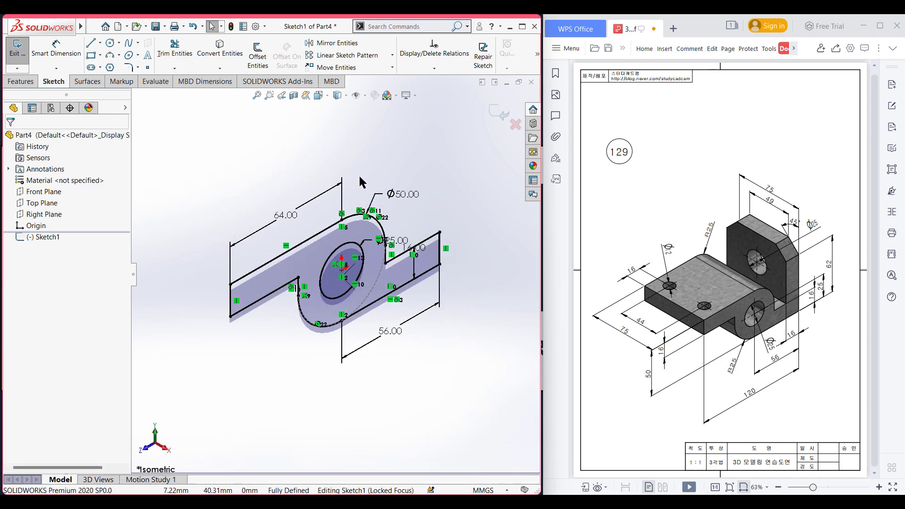
{"action": "left_click", "coordinate": [20, 81]}
{"action": "left_click", "coordinate": [16, 57]}
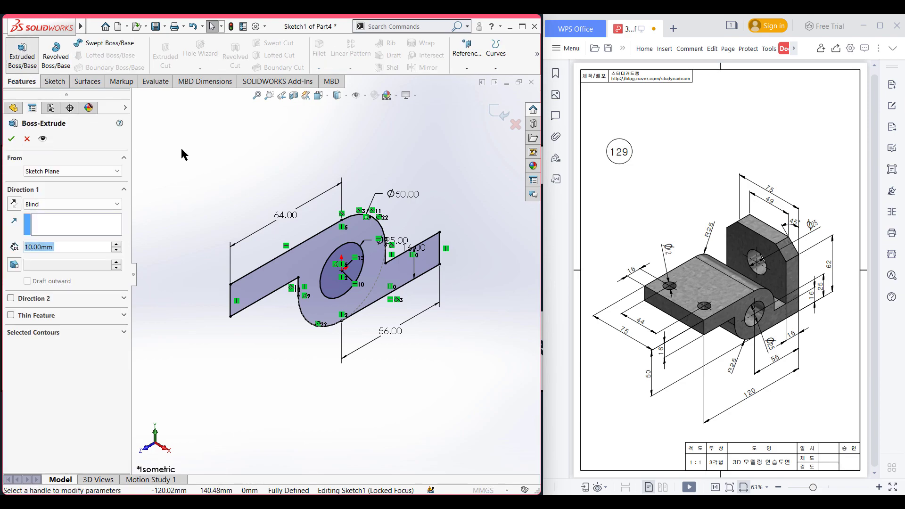
{"action": "type", "text": "75"}
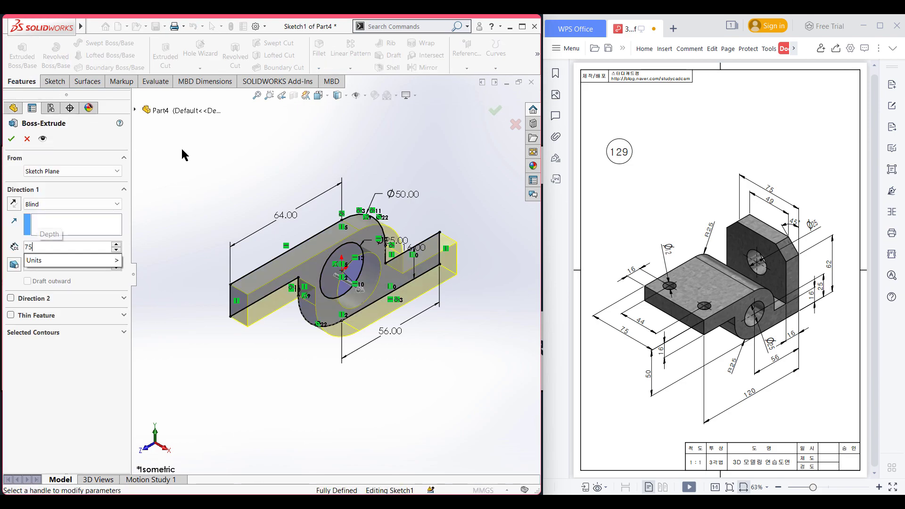
{"action": "key", "text": "Return"}
{"action": "left_click", "coordinate": [70, 204]}
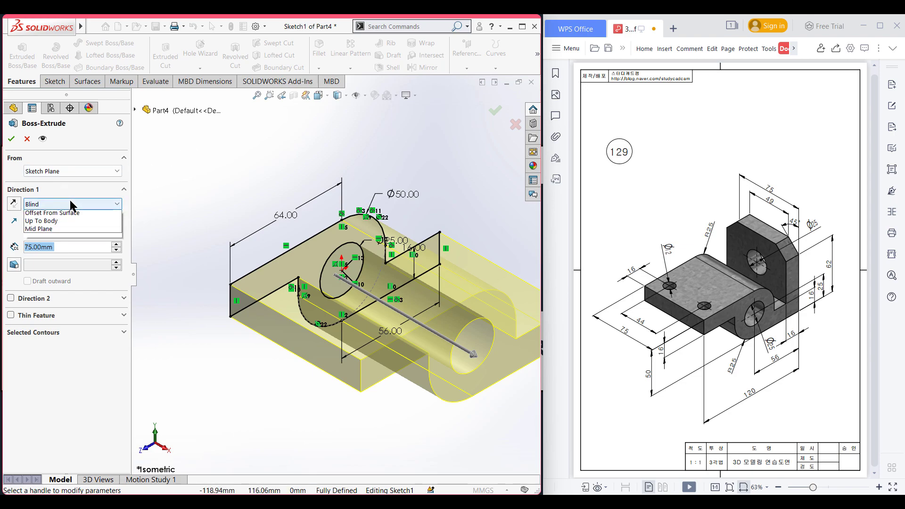
{"action": "left_click", "coordinate": [65, 255]}
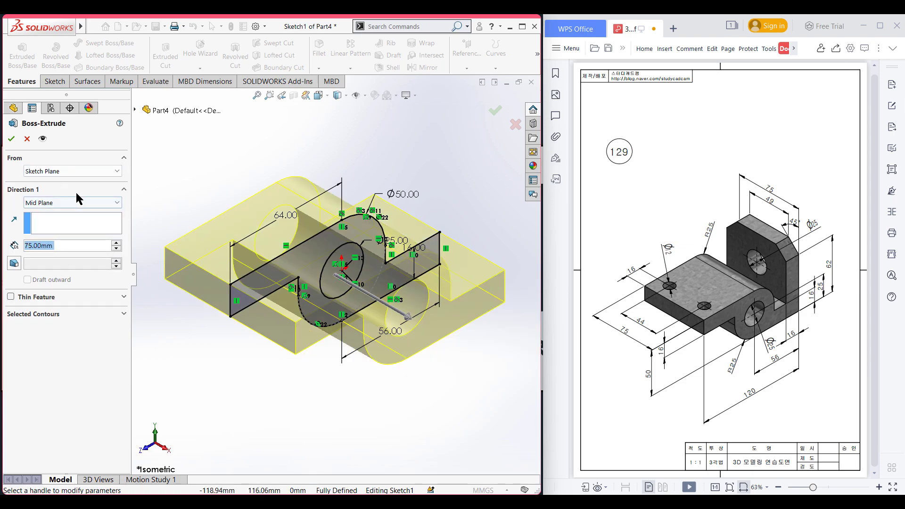
{"action": "key", "text": "Return"}
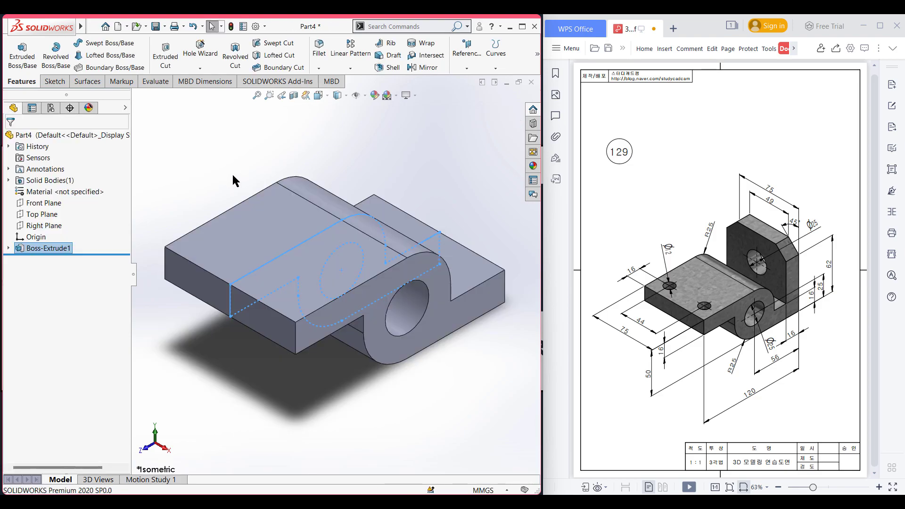
{"action": "left_click", "coordinate": [231, 179]}
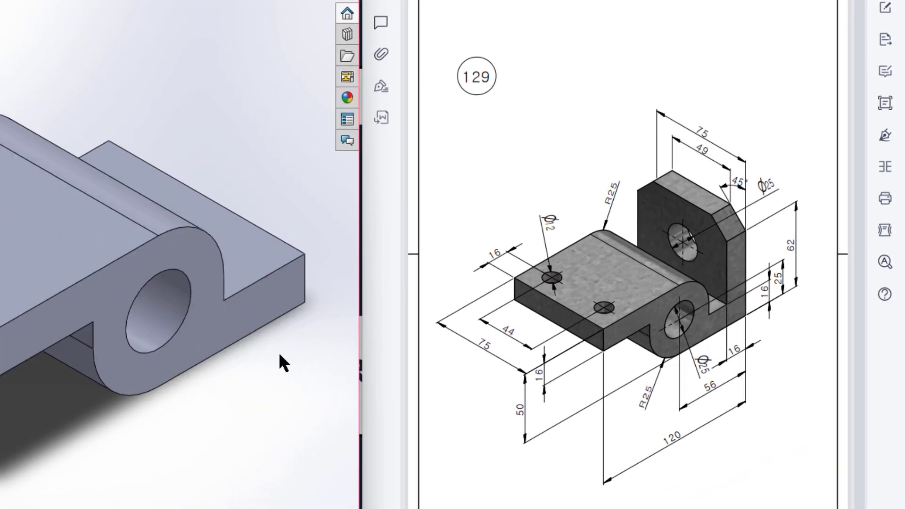
{"action": "left_click", "coordinate": [566, 266]}
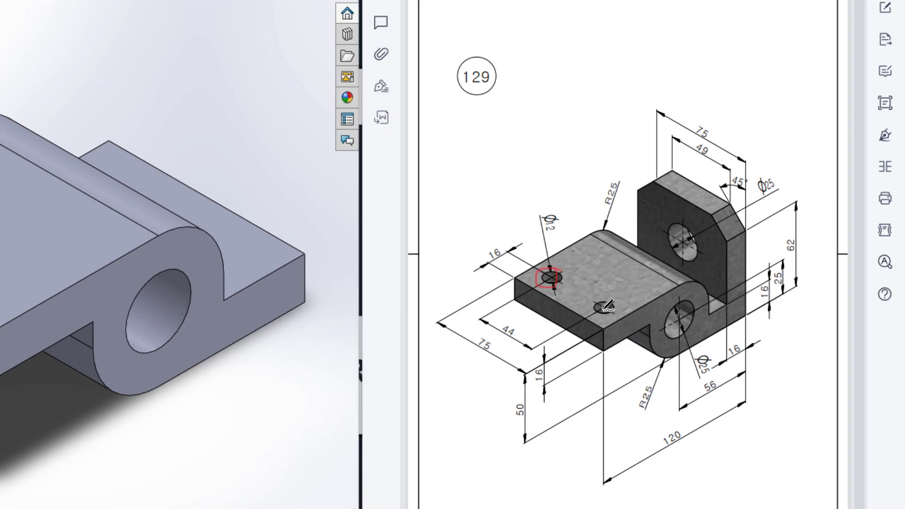
{"action": "left_click_drag", "start_coordinate": [600, 314], "coordinate": [613, 302]}
{"action": "left_click_drag", "start_coordinate": [555, 209], "coordinate": [547, 233]}
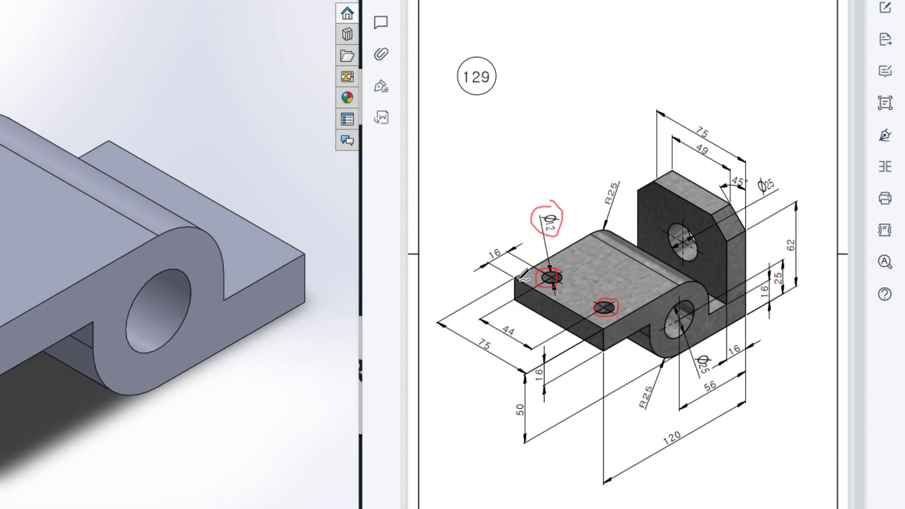
{"action": "left_click_drag", "start_coordinate": [515, 280], "coordinate": [559, 300]}
{"action": "mouse_move", "coordinate": [510, 238]}
{"action": "left_mouse_down"}
{"action": "mouse_move", "coordinate": [478, 242]}
{"action": "mouse_move", "coordinate": [527, 261]}
{"action": "mouse_move", "coordinate": [499, 235]}
{"action": "left_mouse_up"}
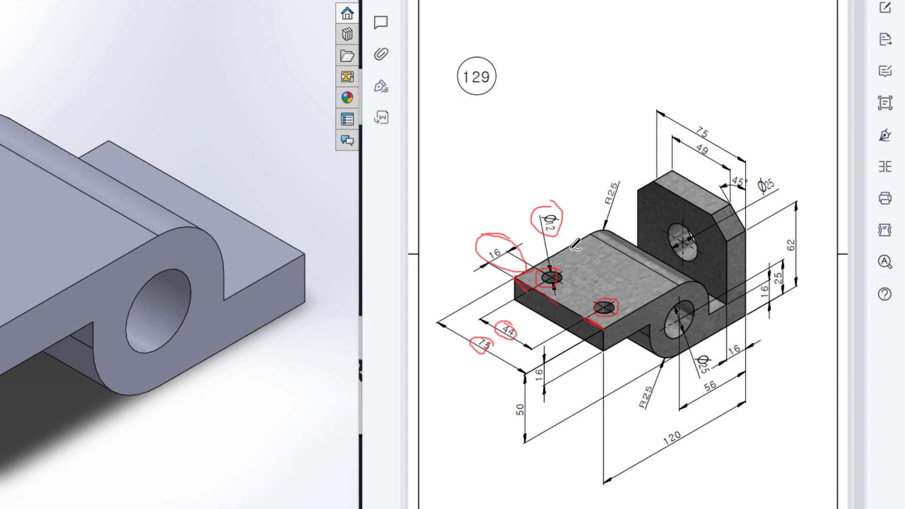
{"action": "key", "text": "Escape"}
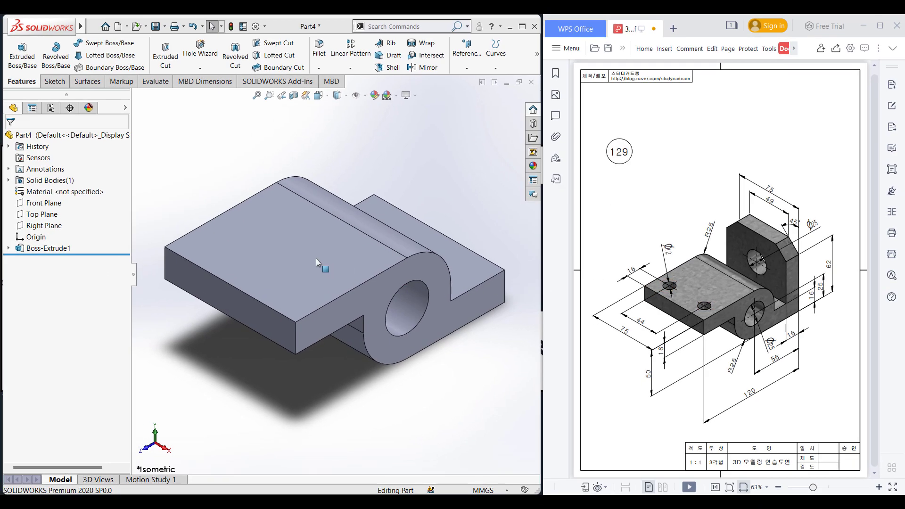
Start a sketch on the base's top face and view it normal-to
{"action": "right_click", "coordinate": [315, 258]}
{"action": "left_click", "coordinate": [339, 249]}
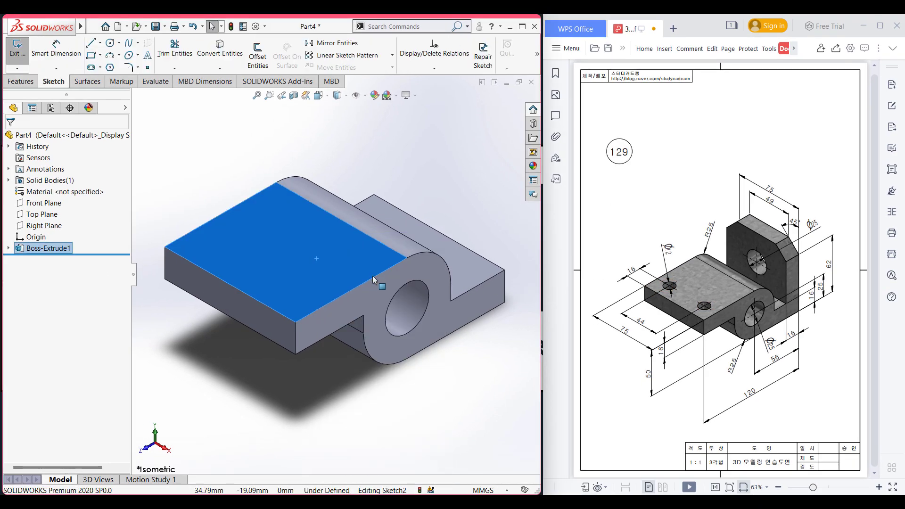
{"action": "key", "text": "ctrl+8"}
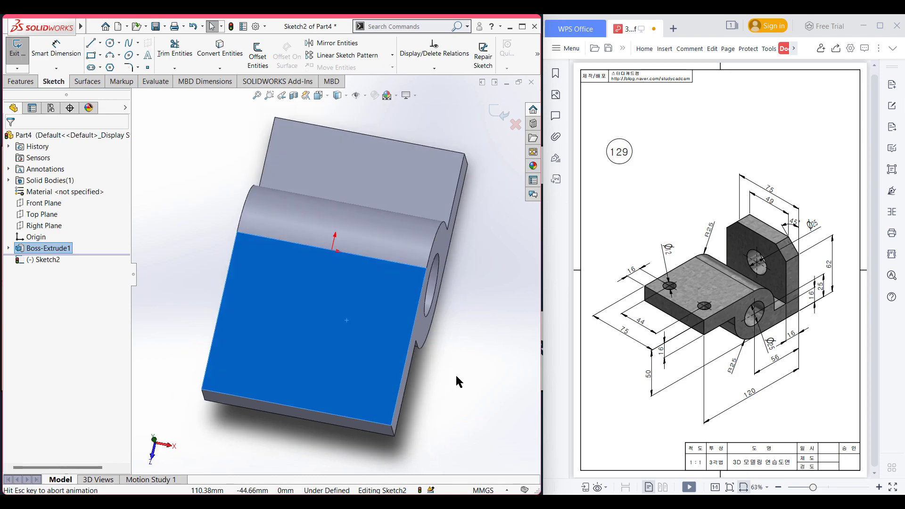
{"action": "middle_click_drag", "start_coordinate": [395, 409], "coordinate": [361, 336], "text": "ctrl"}
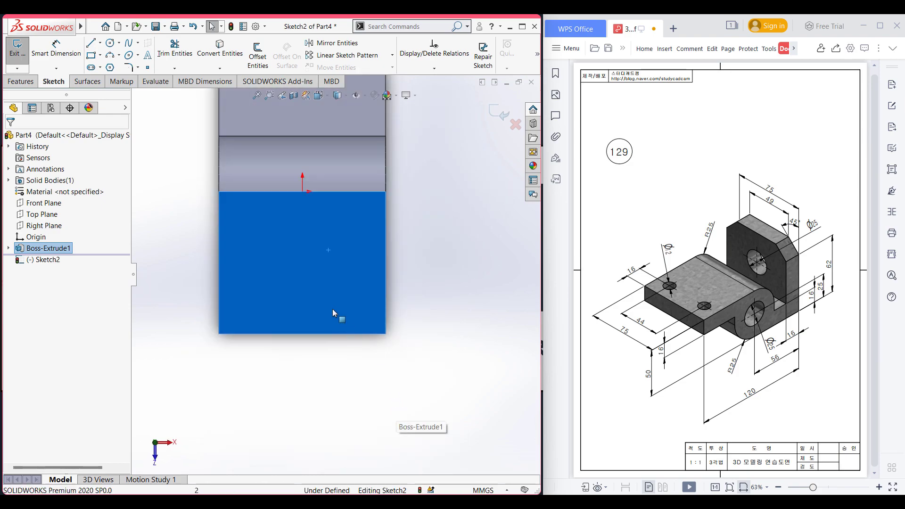
Draw a Ø12 circle near the face's front edge
{"action": "left_click", "coordinate": [109, 44]}
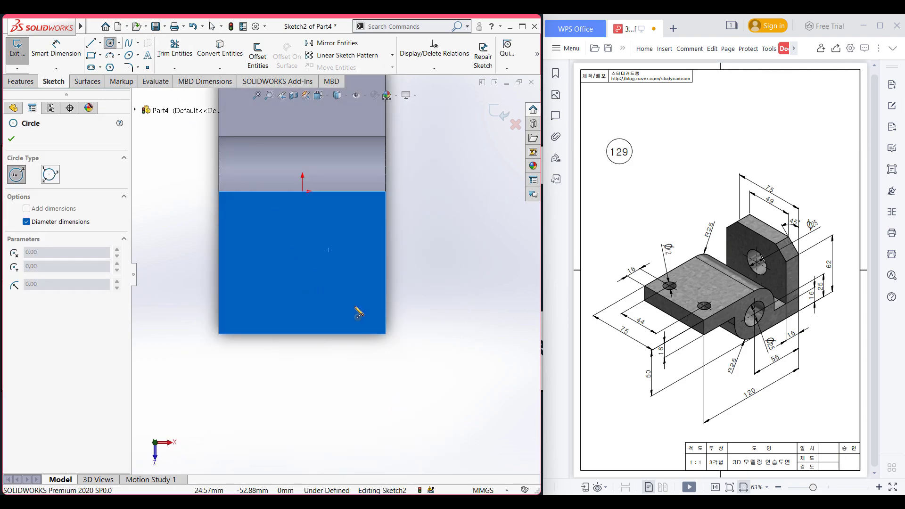
{"action": "left_click", "coordinate": [348, 299]}
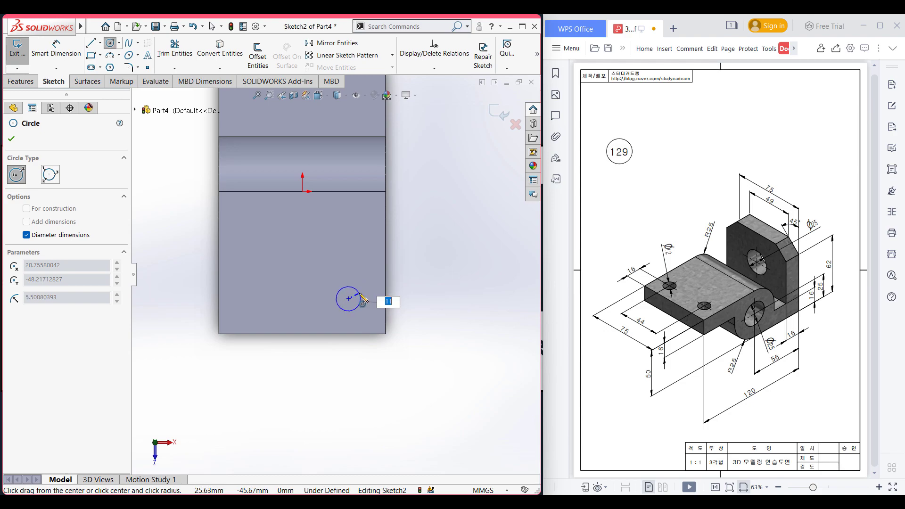
{"action": "type", "text": "12"}
{"action": "key", "text": "Return"}
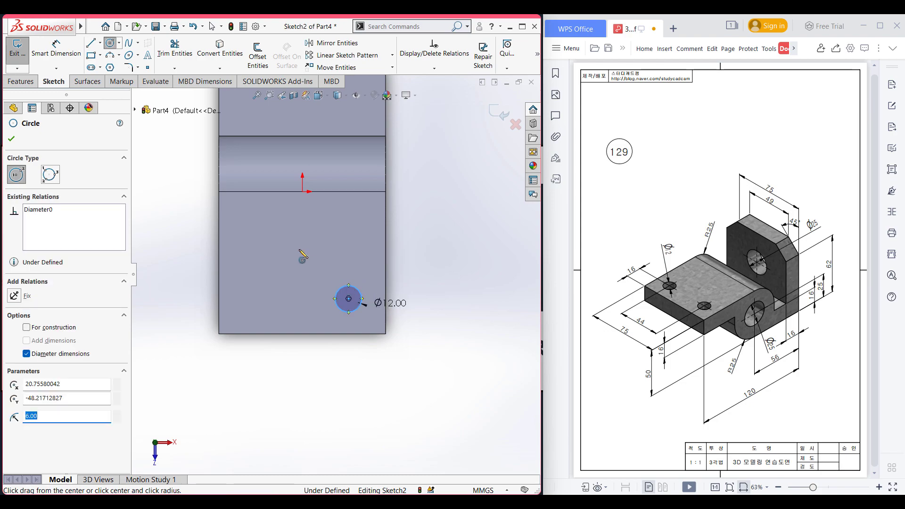
{"action": "left_click", "coordinate": [44, 47]}
Dimension the Ø12 circle 16 mm from the base's bottom edge
{"action": "scroll", "coordinate": [415, 309], "scroll_direction": "down", "scroll_amount": 2}
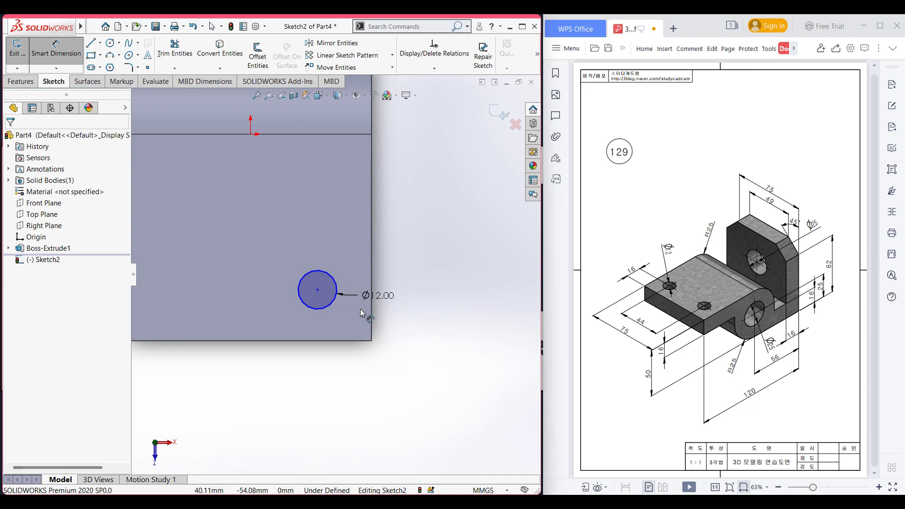
{"action": "left_click", "coordinate": [332, 304]}
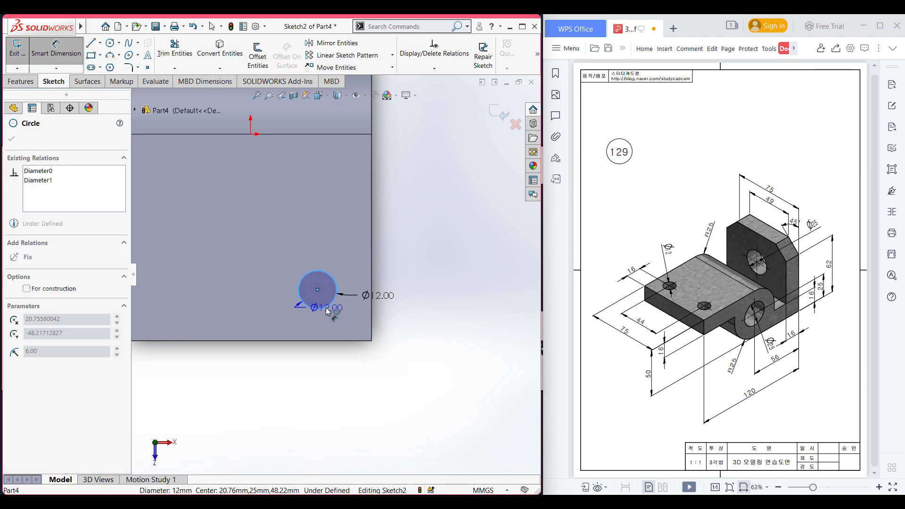
{"action": "left_click", "coordinate": [338, 339]}
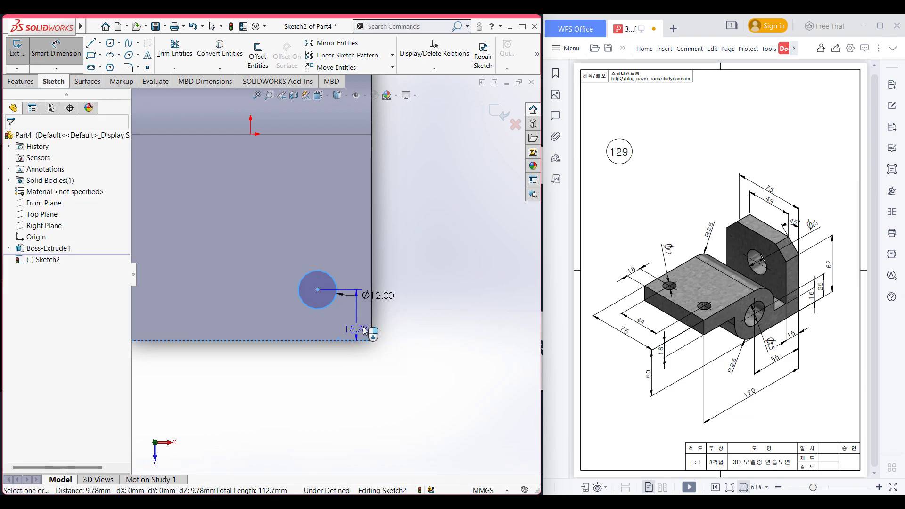
{"action": "left_click", "coordinate": [426, 332]}
{"action": "type", "text": "16"}
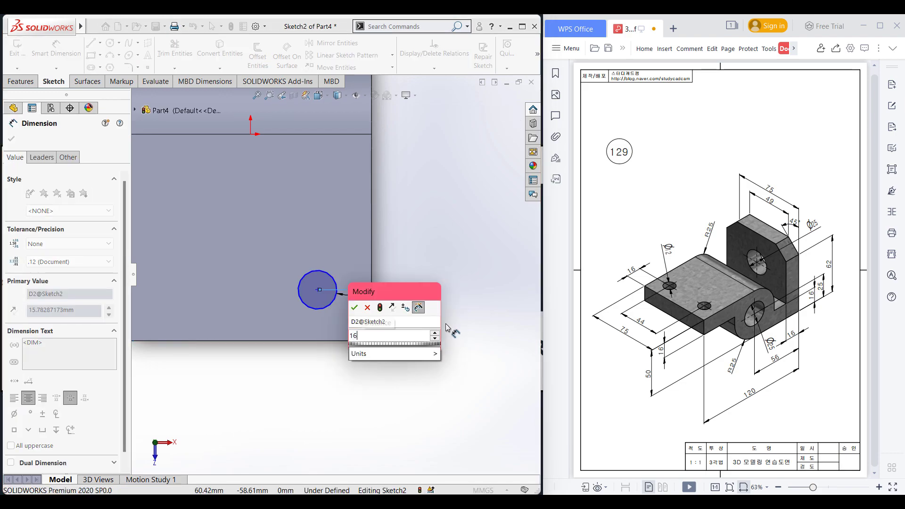
{"action": "key", "text": "Return"}
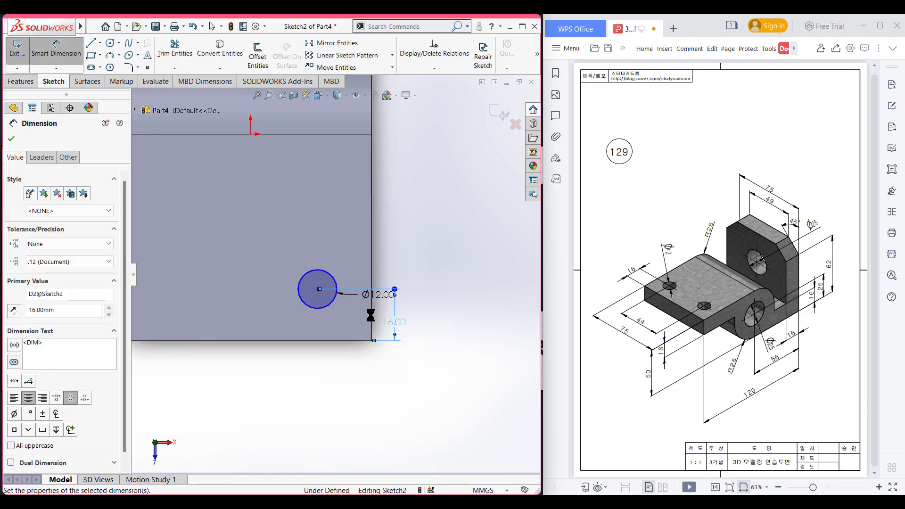
Dimension the circle (75-44)/2 = 15.5 mm from the base's right edge
{"action": "left_click", "coordinate": [332, 304]}
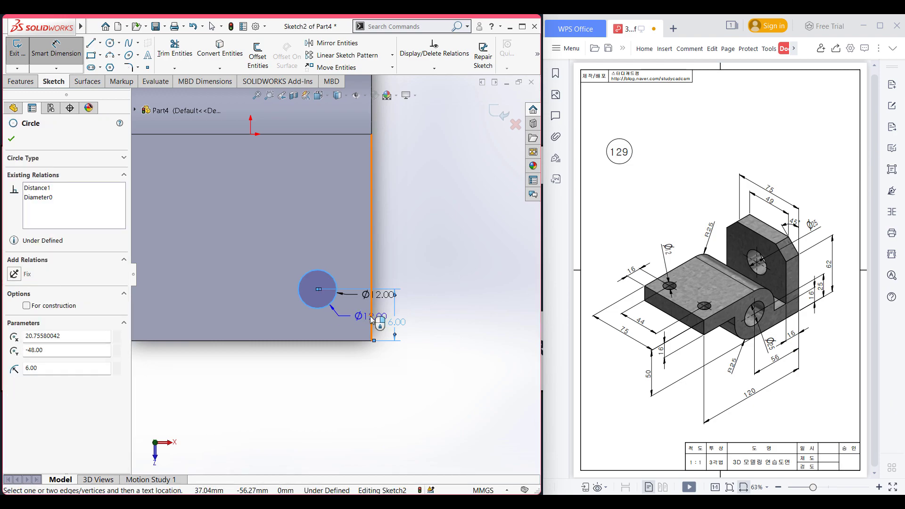
{"action": "left_click", "coordinate": [371, 313]}
{"action": "left_click", "coordinate": [347, 358]}
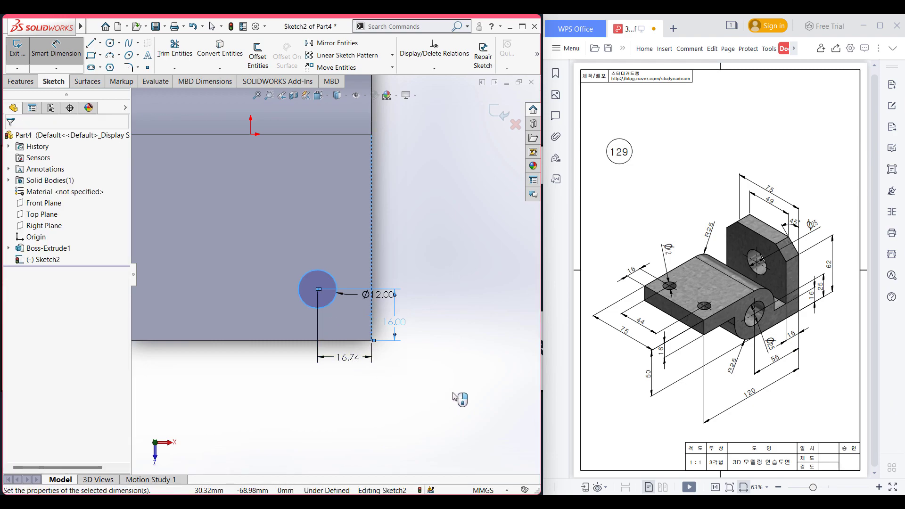
{"action": "type", "text": "("}
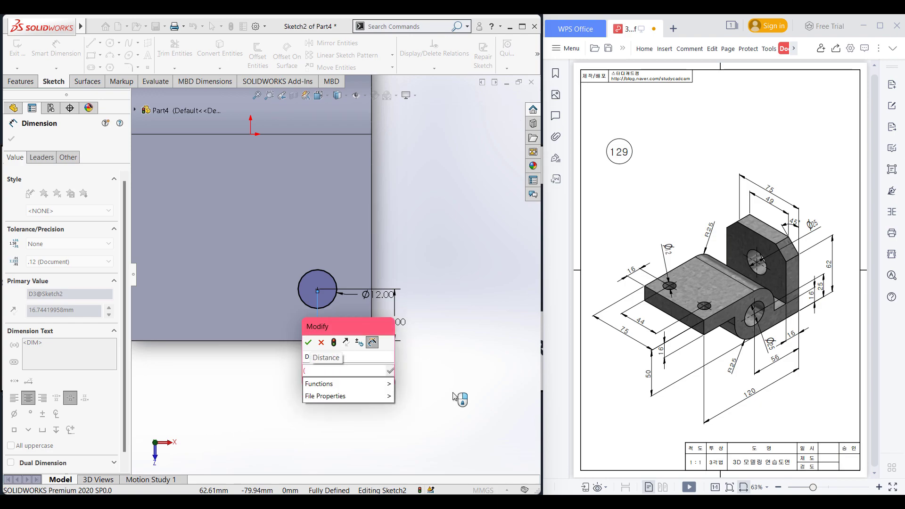
{"action": "type", "text": "75-44)/"}
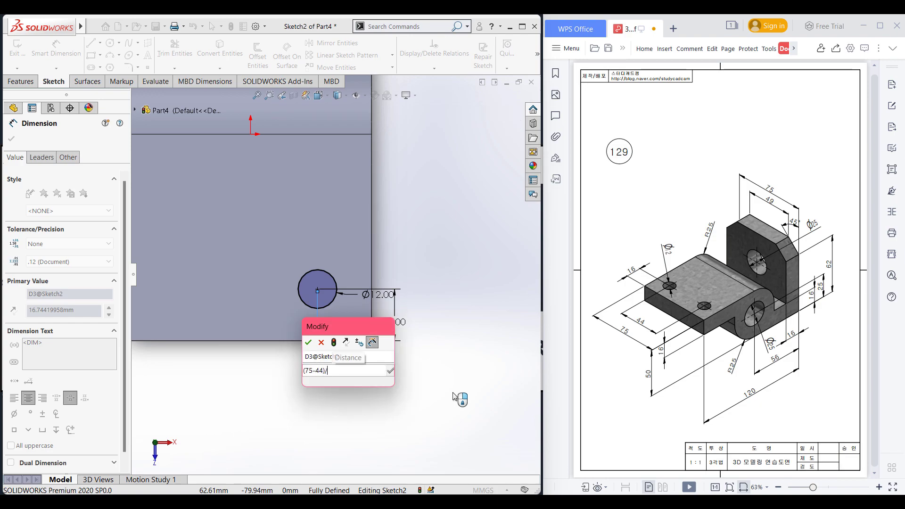
{"action": "type", "text": "2"}
{"action": "key", "text": "Return"}
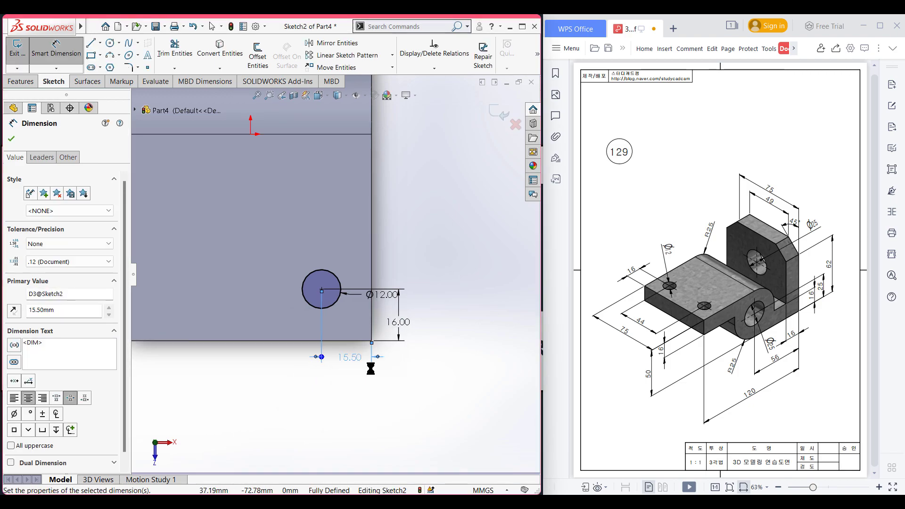
{"action": "scroll", "coordinate": [370, 359], "scroll_direction": "up", "scroll_amount": 2}
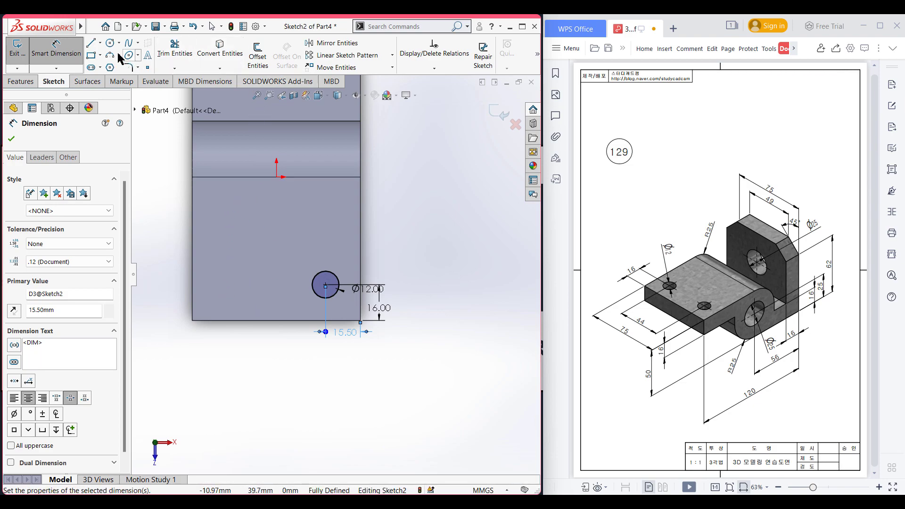
Draw a vertical construction centreline down from the origin
{"action": "left_click", "coordinate": [100, 46]}
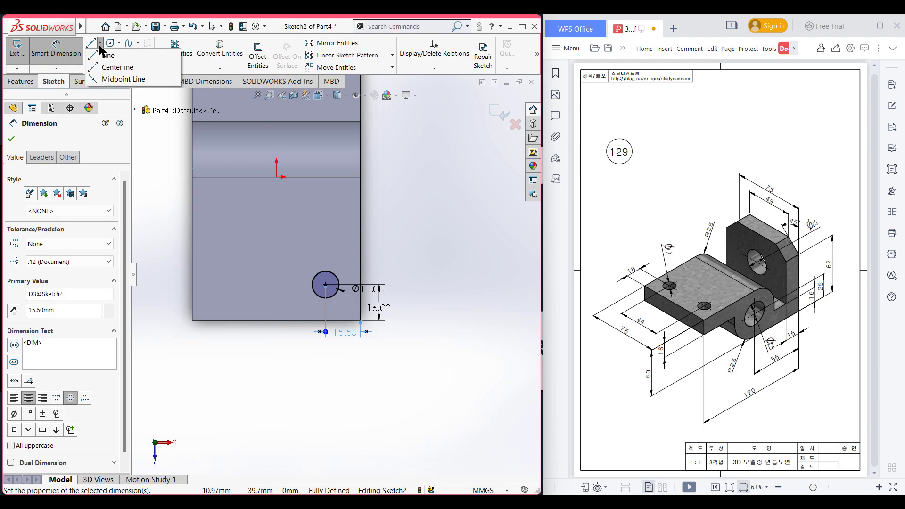
{"action": "left_click", "coordinate": [117, 67]}
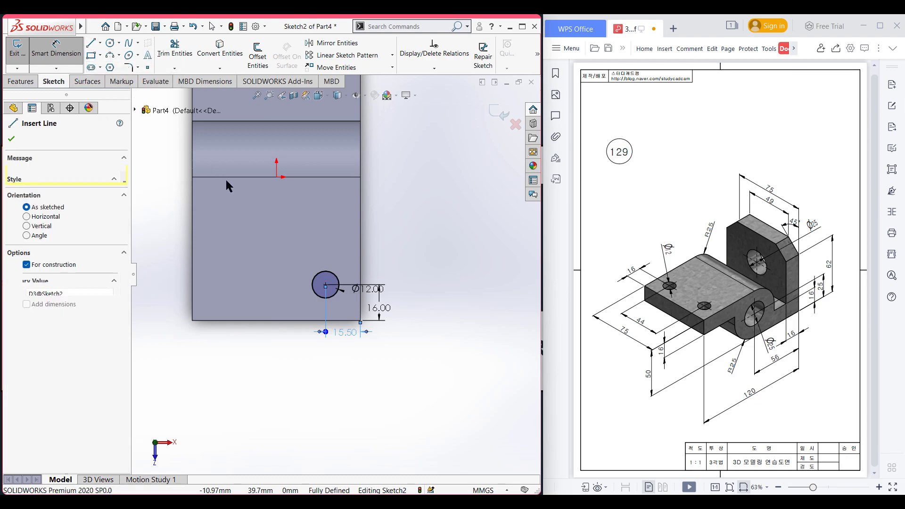
{"action": "left_click", "coordinate": [276, 178]}
{"action": "left_click", "coordinate": [276, 241]}
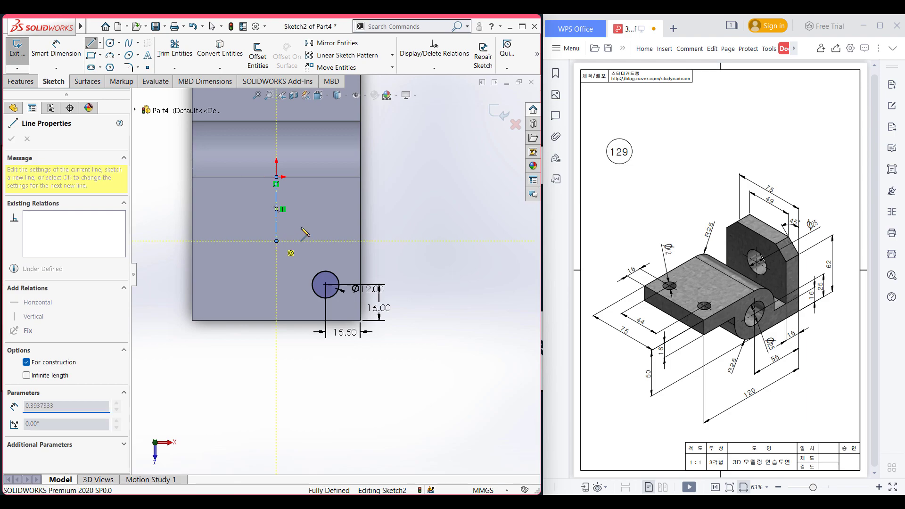
{"action": "key", "text": "Escape"}
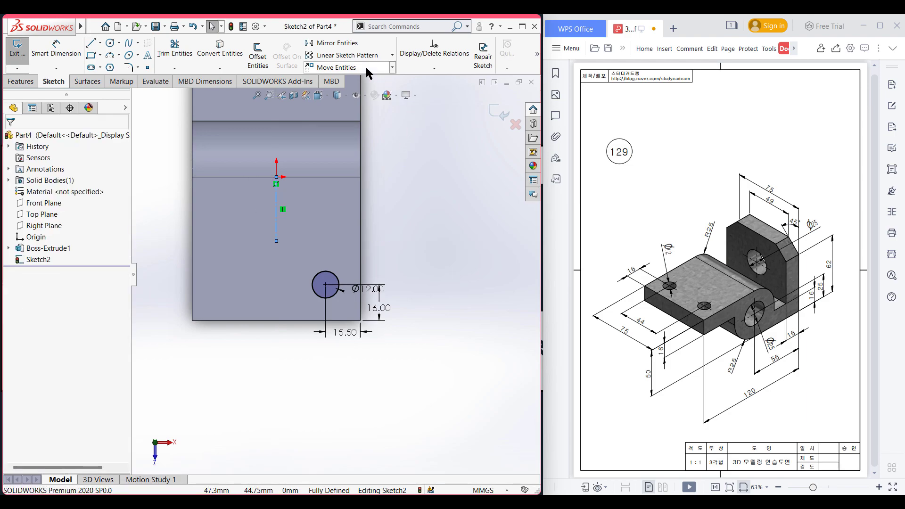
Mirror the Ø12 circle across the vertical centreline
{"action": "left_click", "coordinate": [347, 45]}
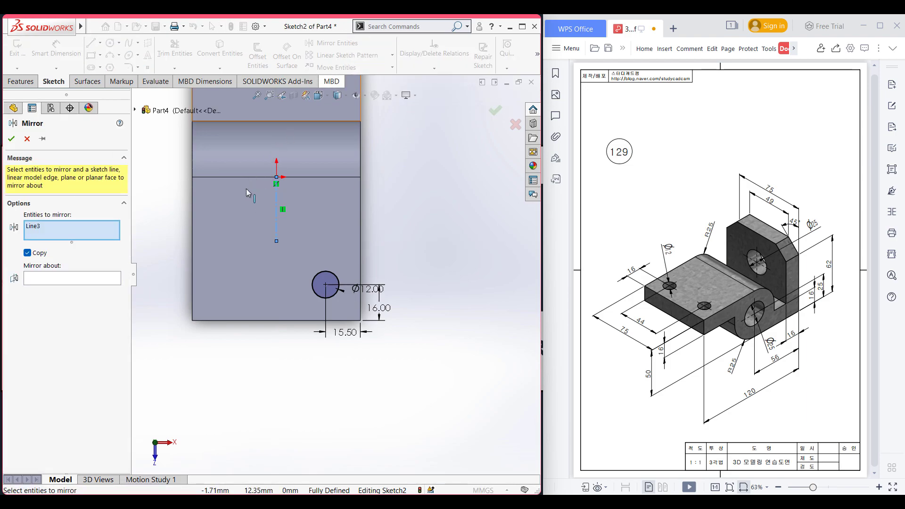
{"action": "right_click", "coordinate": [73, 224]}
{"action": "left_click", "coordinate": [112, 231]}
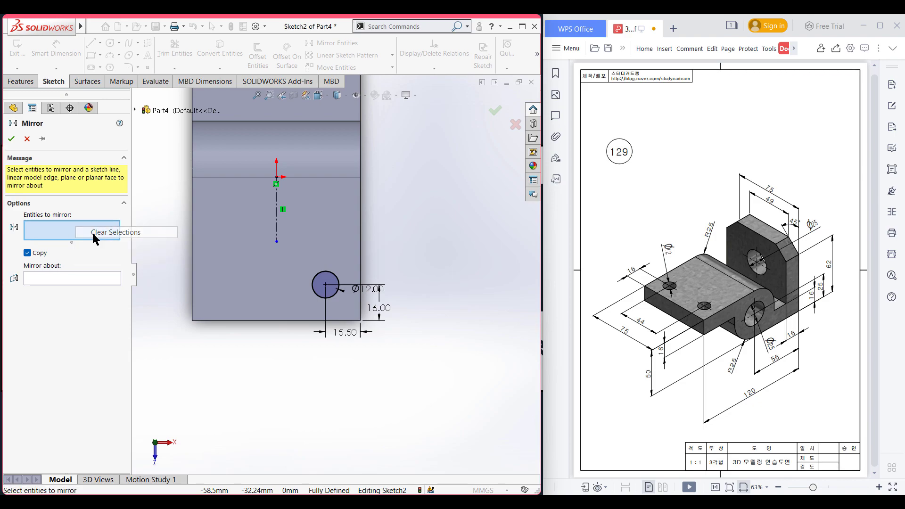
{"action": "left_click", "coordinate": [323, 281]}
{"action": "left_click", "coordinate": [71, 279]}
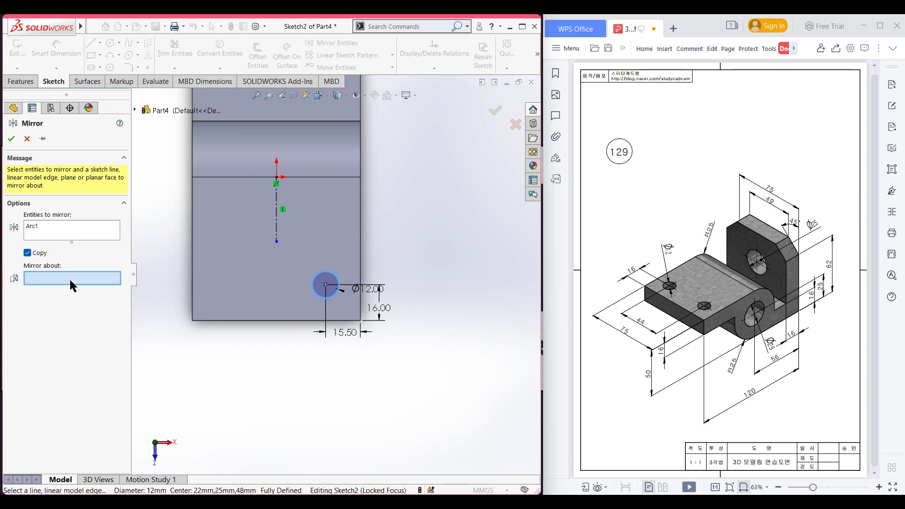
{"action": "left_click", "coordinate": [275, 220]}
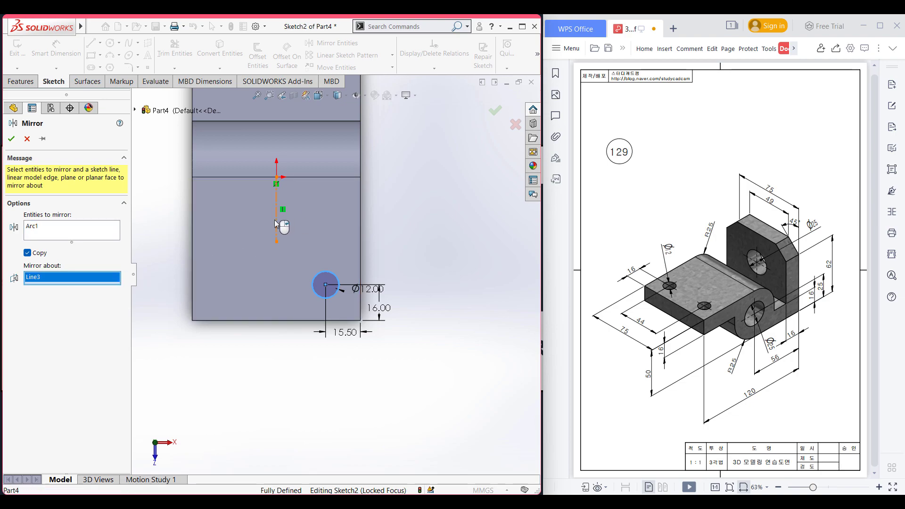
{"action": "left_click", "coordinate": [11, 139]}
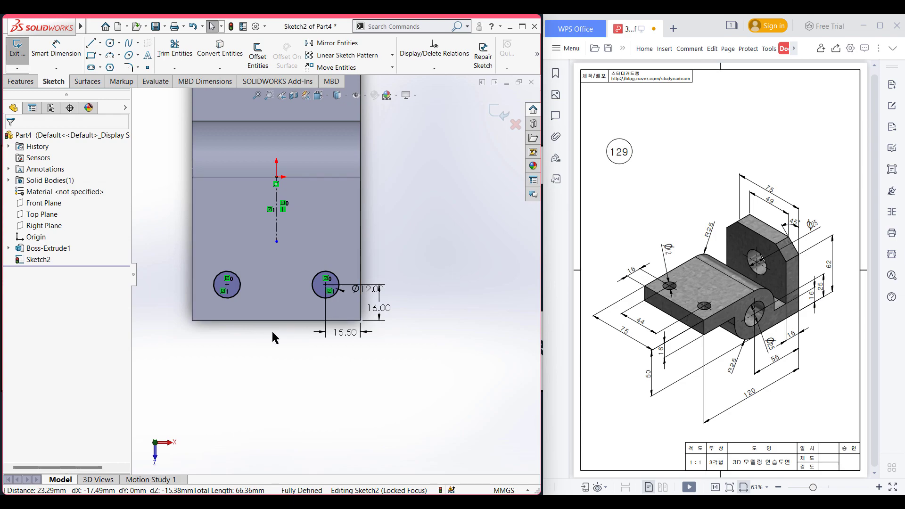
{"action": "double_click", "coordinate": [349, 333]}
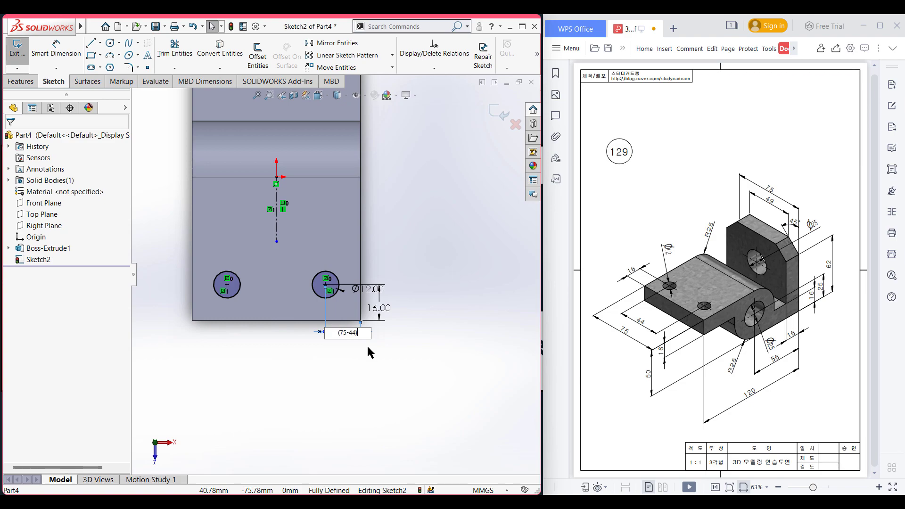
{"action": "type", "text": "(75-44)/2"}
{"action": "key", "text": "Return"}
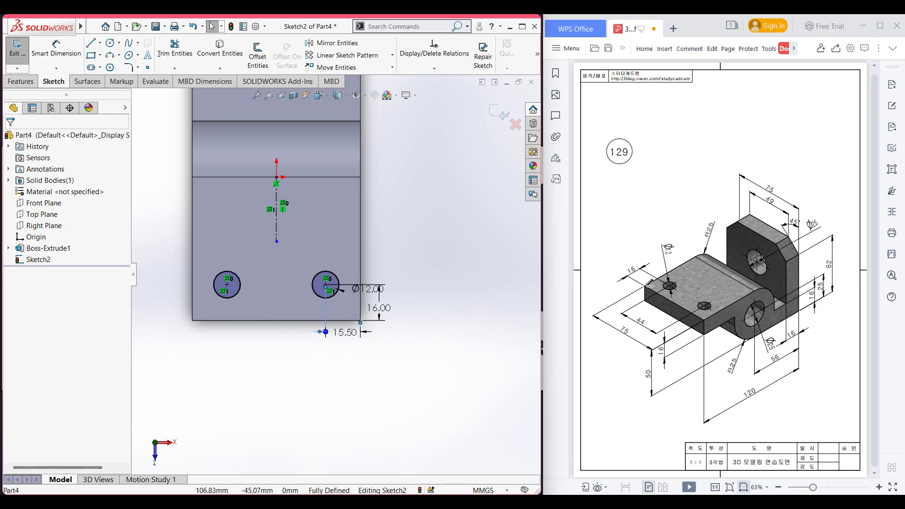
{"action": "mouse_move", "coordinate": [660, 293]}
{"action": "left_mouse_down"}
{"action": "mouse_move", "coordinate": [690, 313]}
{"action": "mouse_move", "coordinate": [635, 322]}
{"action": "mouse_move", "coordinate": [644, 327]}
{"action": "mouse_move", "coordinate": [618, 335]}
{"action": "mouse_move", "coordinate": [642, 349]}
{"action": "mouse_move", "coordinate": [616, 329]}
{"action": "mouse_move", "coordinate": [635, 331]}
{"action": "left_mouse_up"}
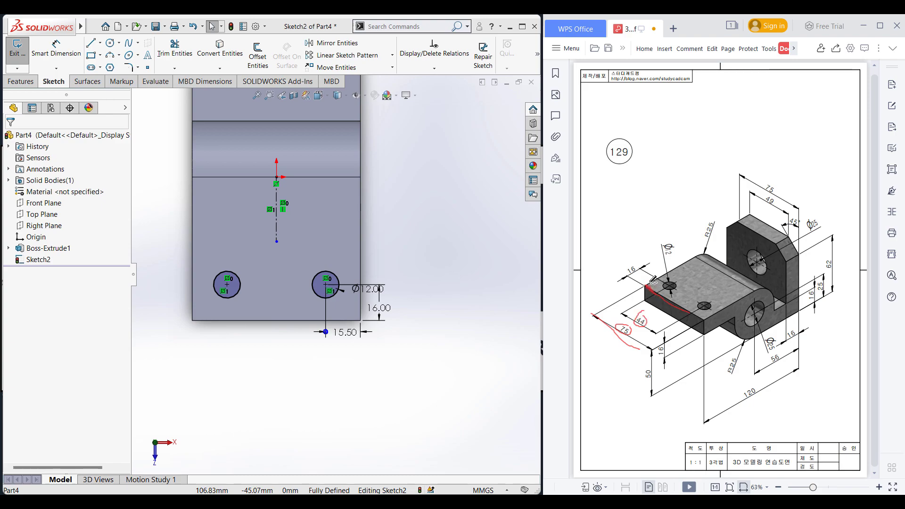
{"action": "key", "text": "ctrl+z"}
{"action": "key", "text": "ctrl+z"}
{"action": "key", "text": "ctrl+z"}
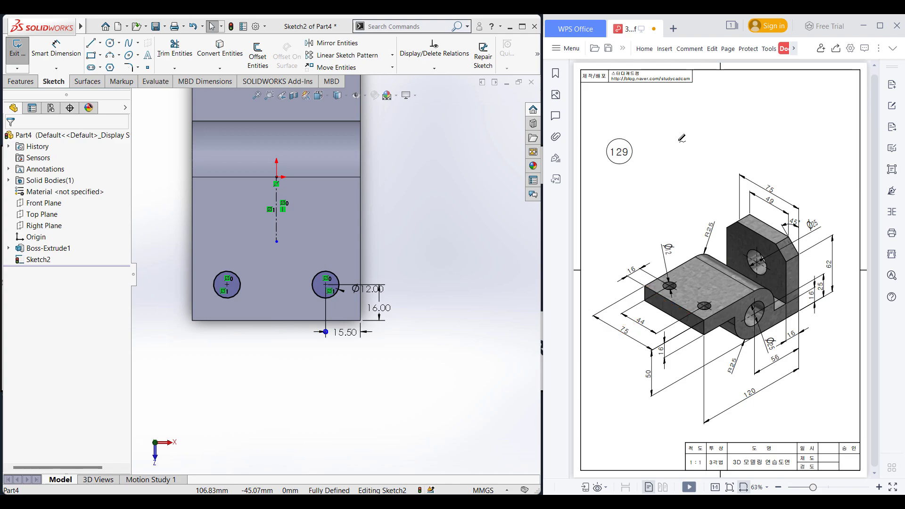
{"action": "left_click", "coordinate": [416, 254]}
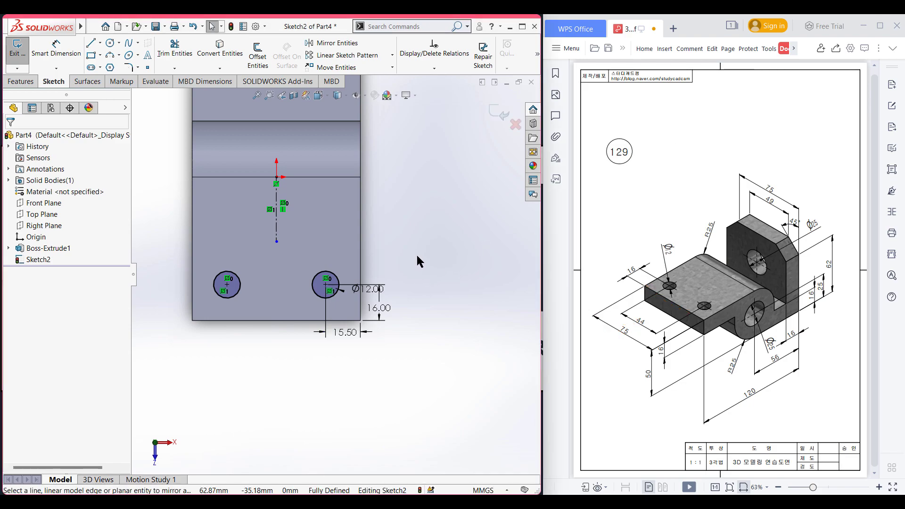
Switch to isometric view and begin an Extruded Cut from the two Ø12 circles
{"action": "key", "text": "ctrl+7"}
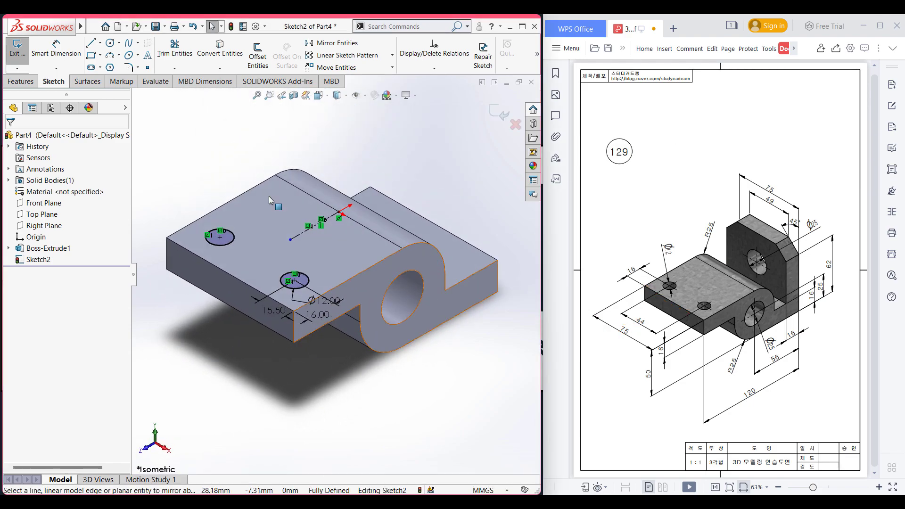
{"action": "left_click", "coordinate": [10, 81]}
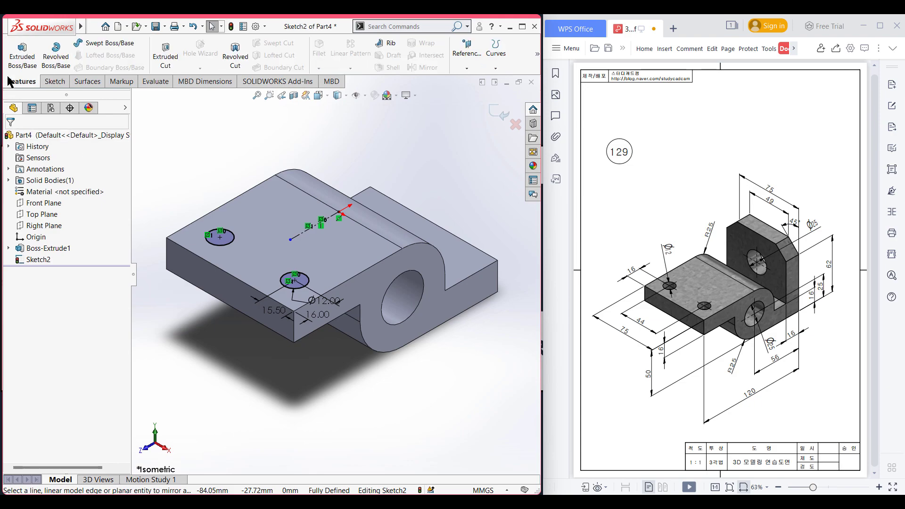
{"action": "left_click", "coordinate": [163, 55]}
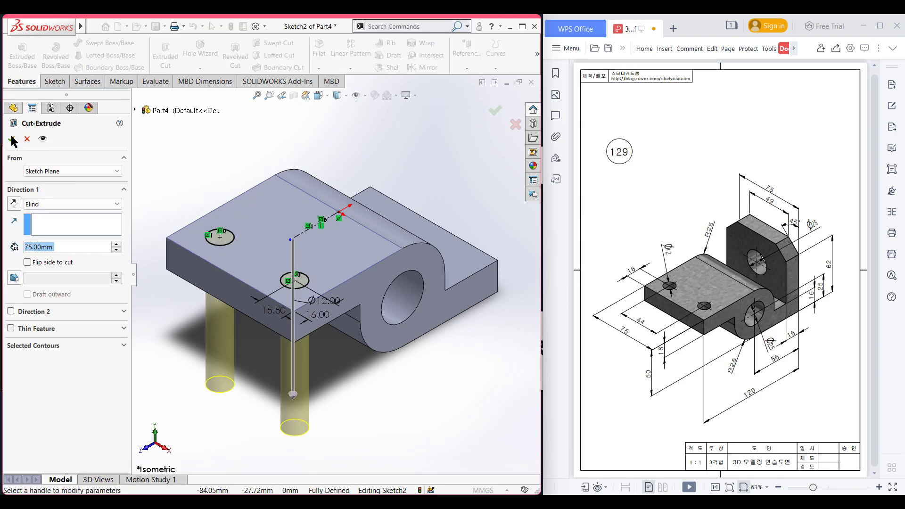